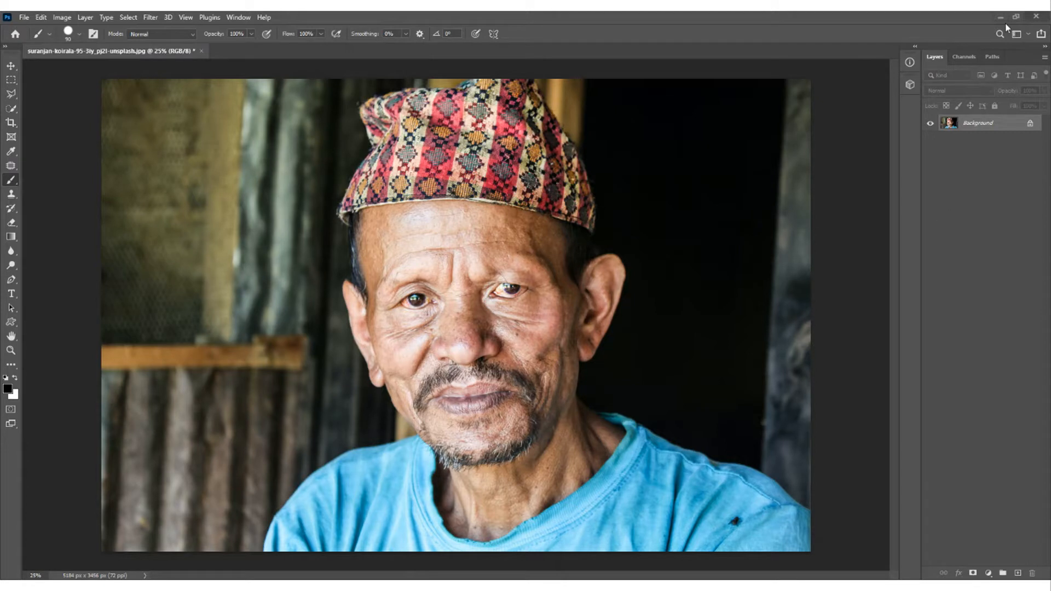
Step: Duplicate the Background layer and start the Generate Normal Map filter on the copy
{"action": "key", "text": "ctrl+j"}
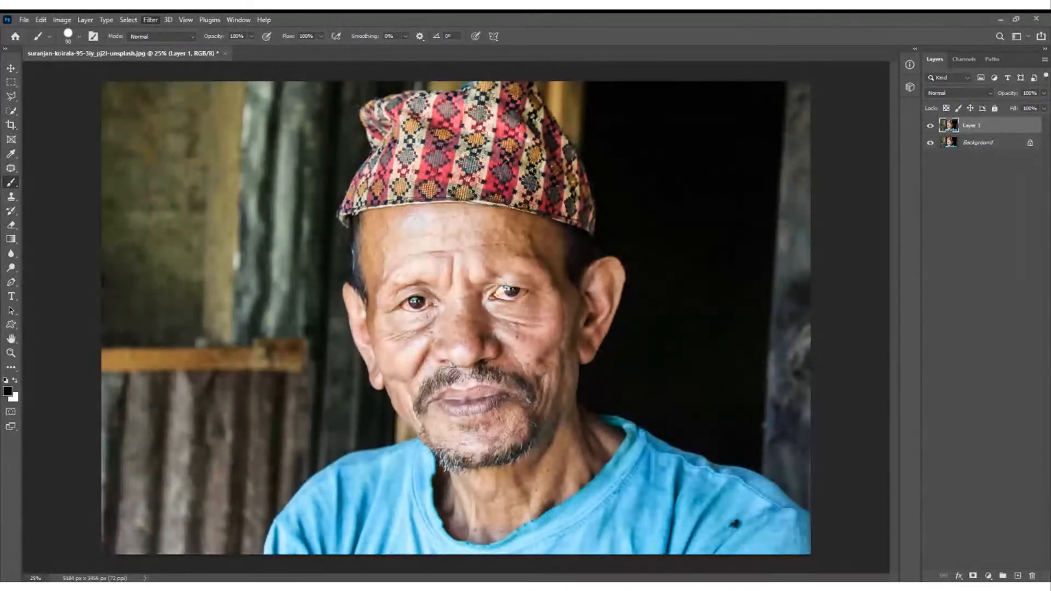
{"action": "mouse_move", "coordinate": [211, 148]}
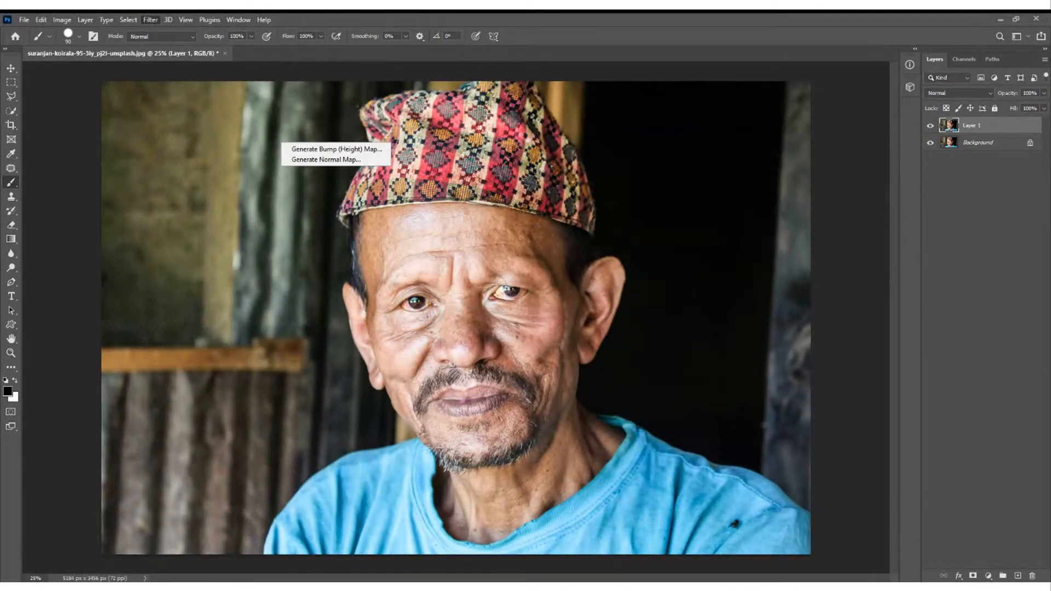
{"action": "left_click", "coordinate": [341, 159]}
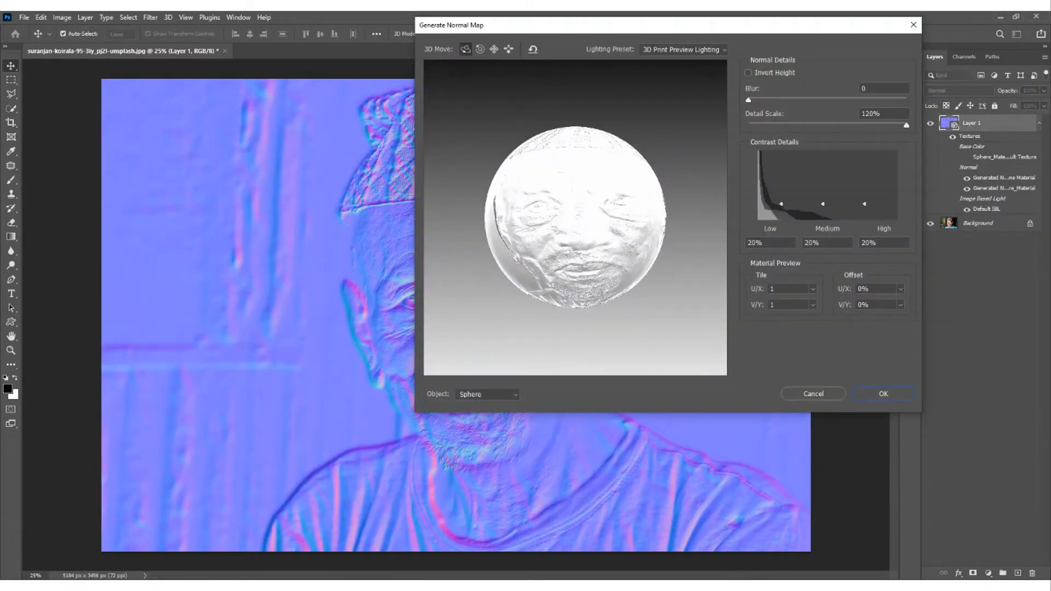
{"action": "left_click_drag", "start_coordinate": [695, 24], "coordinate": [511, 73]}
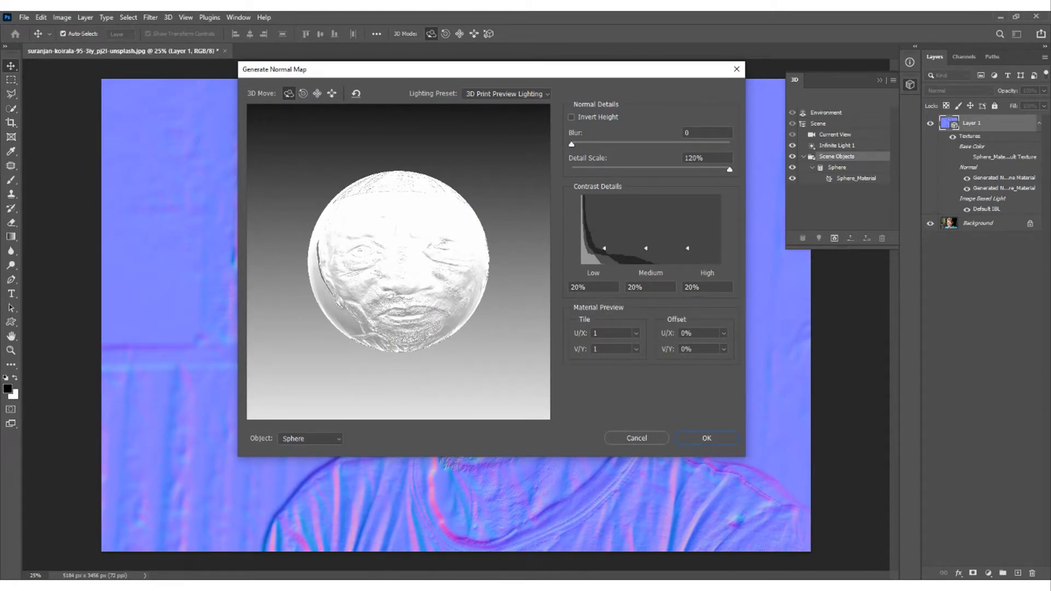
Step: Rotate the preview sphere to examine the portrait's normal map relief from several sides
{"action": "left_click_drag", "start_coordinate": [398, 261], "coordinate": [465, 219]}
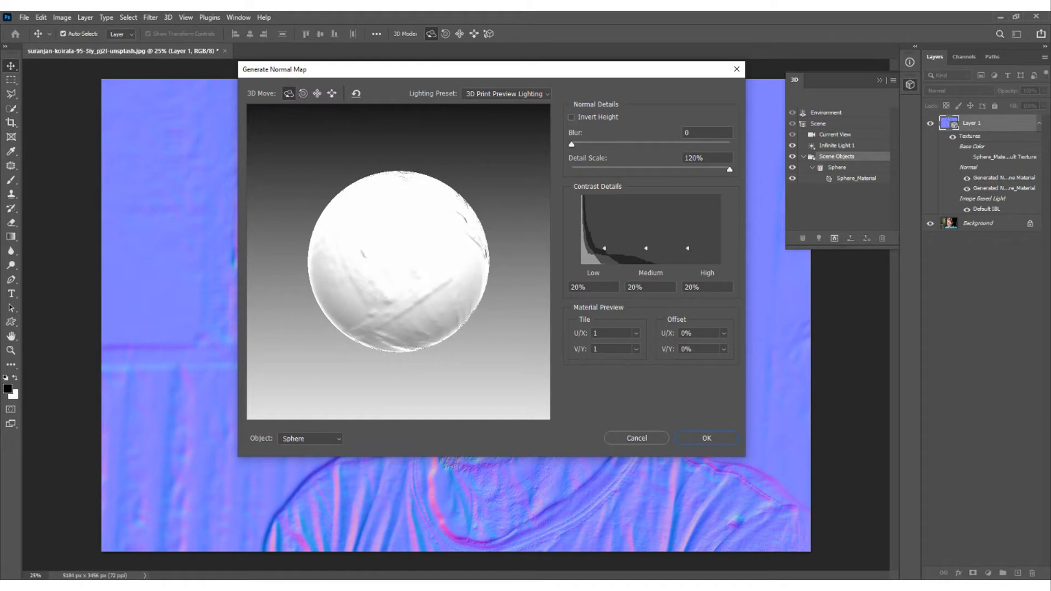
{"action": "left_click_drag", "start_coordinate": [398, 262], "coordinate": [438, 296]}
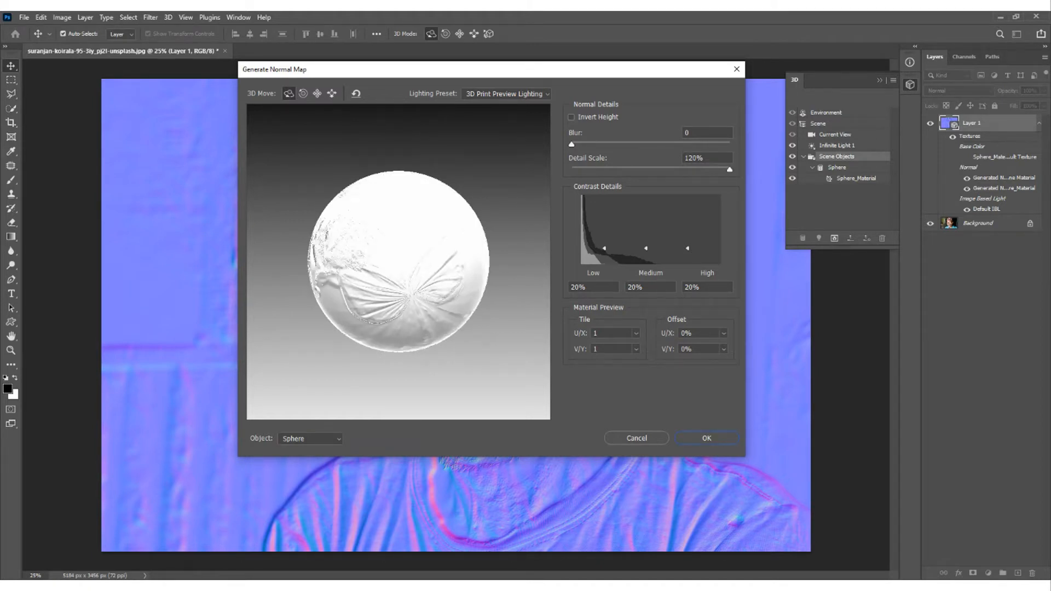
{"action": "left_click_drag", "start_coordinate": [398, 262], "coordinate": [465, 279]}
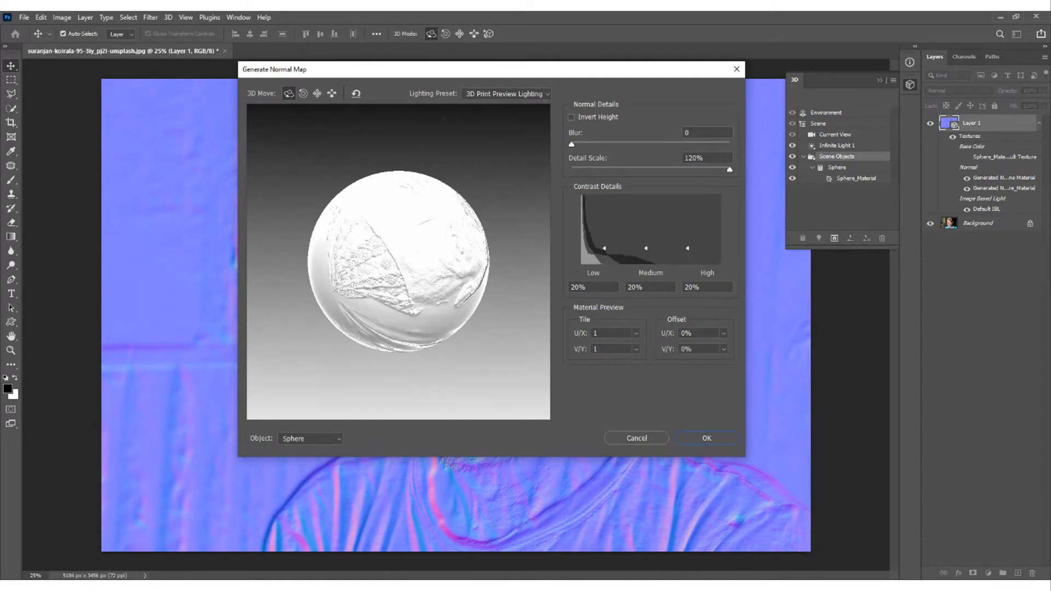
{"action": "left_click_drag", "start_coordinate": [398, 262], "coordinate": [416, 307]}
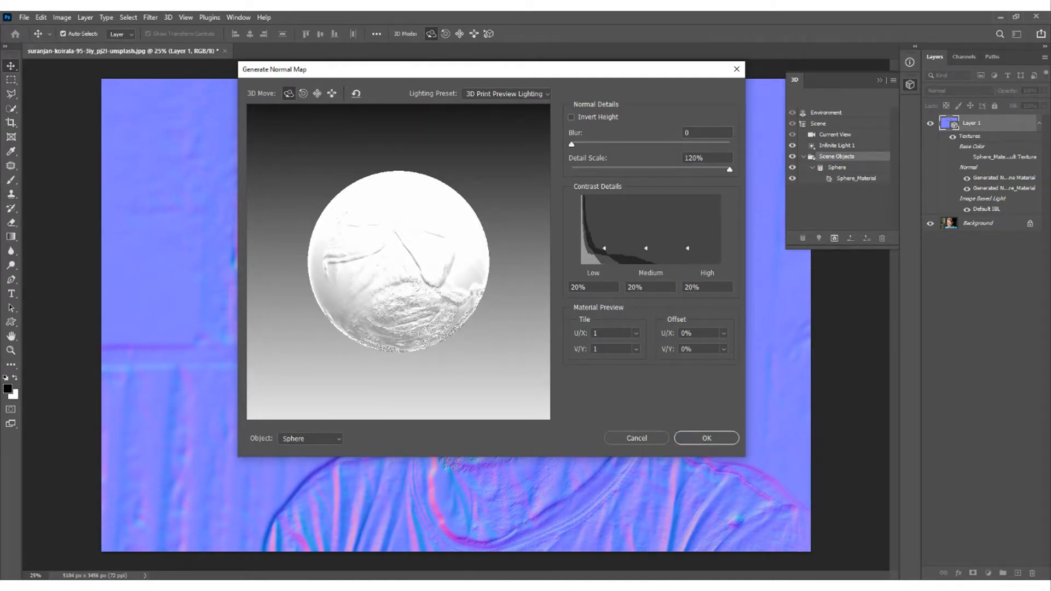
{"action": "left_click", "coordinate": [706, 438]}
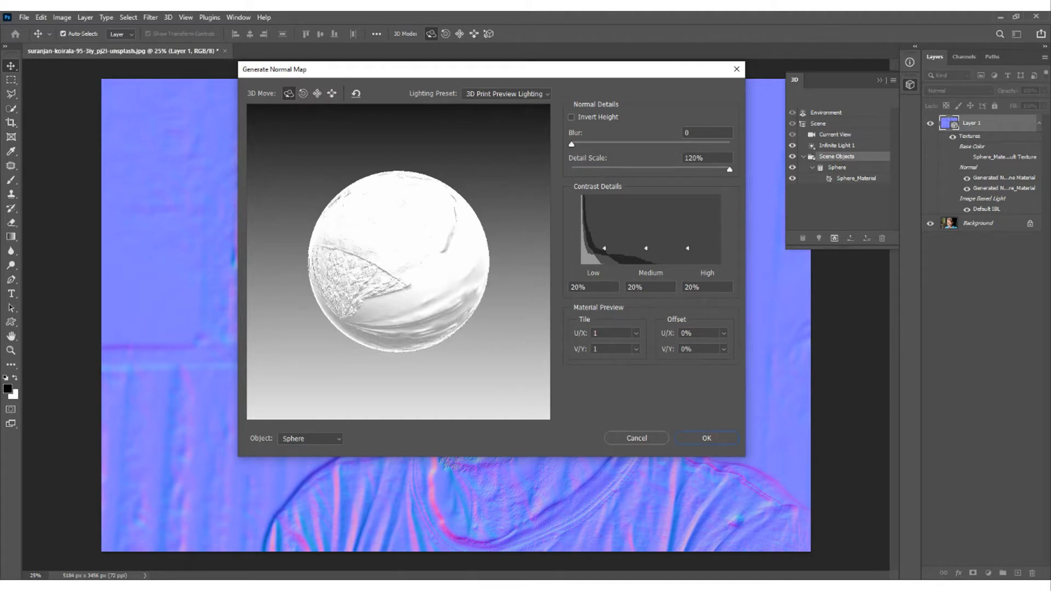
Step: Try lowering the normal map's Detail Scale to 76% and to 0%, with Blur at 0
{"action": "left_click_drag", "start_coordinate": [729, 170], "coordinate": [672, 170]}
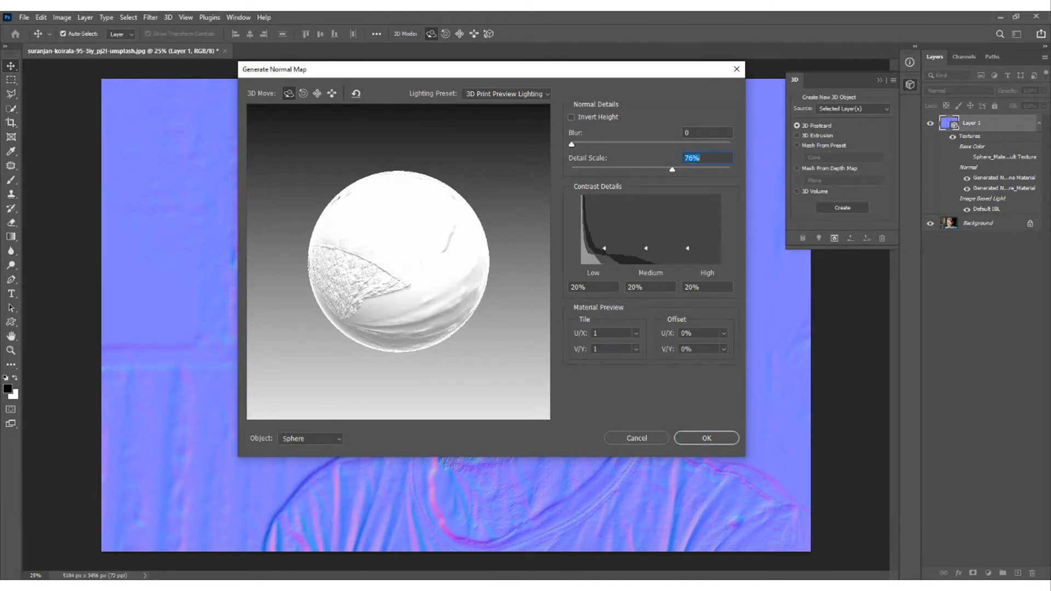
{"action": "left_click_drag", "start_coordinate": [572, 144], "coordinate": [583, 144]}
{"action": "left_click_drag", "start_coordinate": [672, 169], "coordinate": [571, 144]}
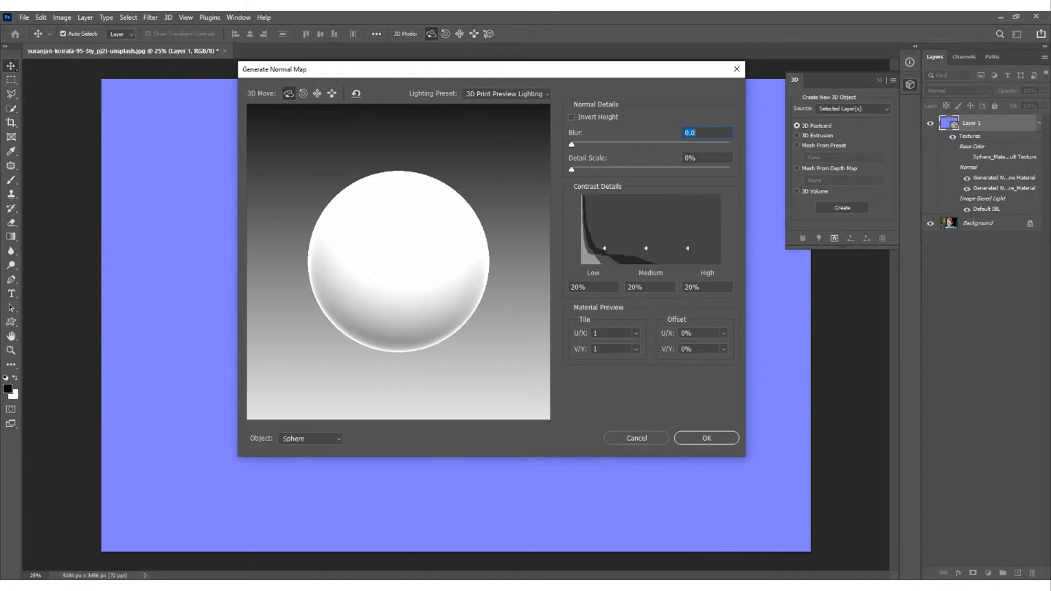
Step: Try raising the normal map's Detail Scale to 39% and gradually on to 64%
{"action": "left_click_drag", "start_coordinate": [572, 169], "coordinate": [622, 169]}
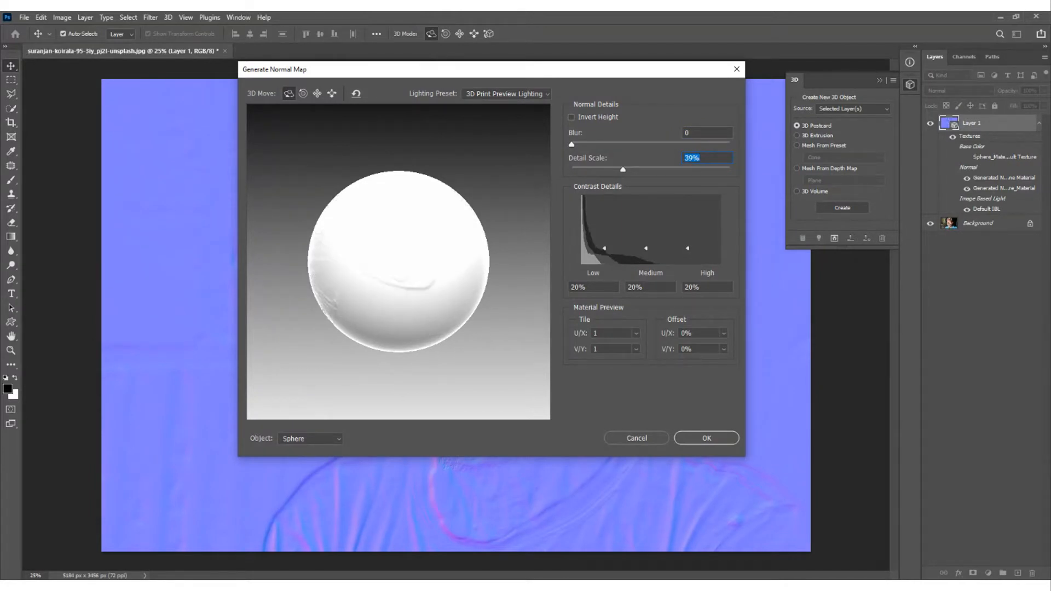
{"action": "key", "text": "Up"}
{"action": "key", "text": "Up"}
{"action": "key", "text": "Up"}
{"action": "key", "text": "Up"}
{"action": "key", "text": "Up"}
{"action": "key", "text": "Up"}
{"action": "key", "text": "Up"}
{"action": "key", "text": "Up"}
{"action": "key", "text": "Up"}
{"action": "key", "text": "Up"}
{"action": "key", "text": "Up"}
{"action": "key", "text": "Up"}
{"action": "key", "text": "Up"}
{"action": "key", "text": "Up"}
{"action": "key", "text": "Up"}
{"action": "key", "text": "Up"}
{"action": "key", "text": "Up"}
{"action": "key", "text": "Up"}
{"action": "key", "text": "Up"}
{"action": "key", "text": "Up"}
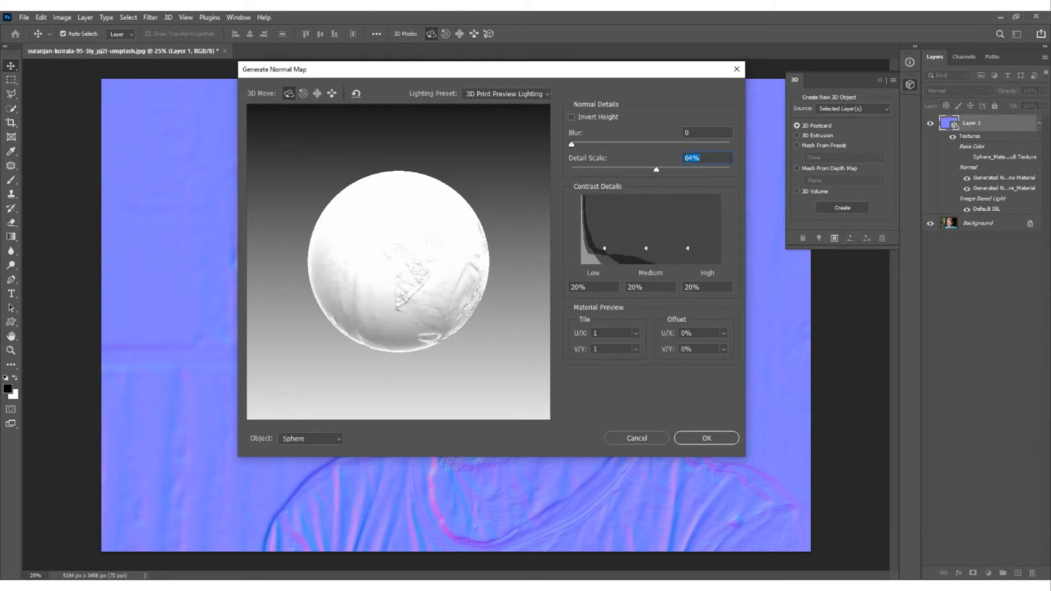
Step: Set the normal map's Detail Scale to 120% and Blur to 0.5, and apply the filter to Layer 1
{"action": "left_click_drag", "start_coordinate": [656, 169], "coordinate": [771, 167]}
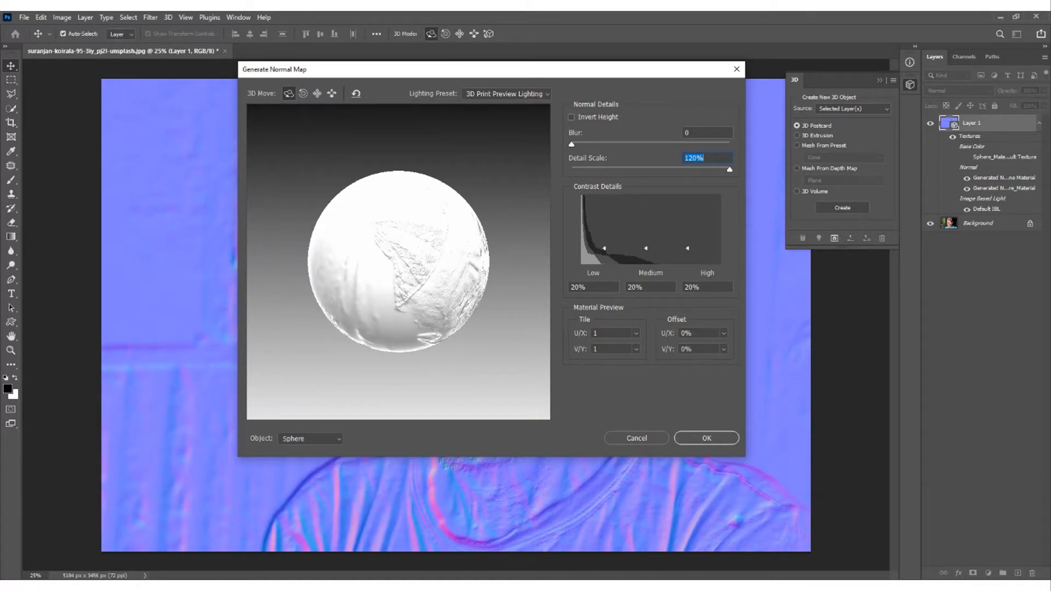
{"action": "left_click_drag", "start_coordinate": [443, 262], "coordinate": [356, 262]}
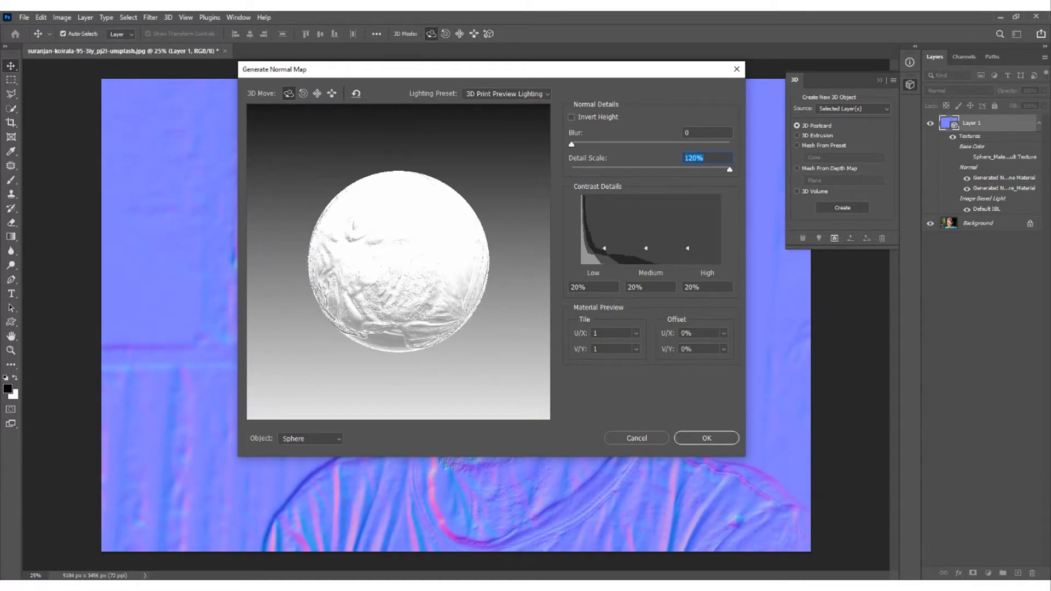
{"action": "left_click_drag", "start_coordinate": [571, 144], "coordinate": [573, 144]}
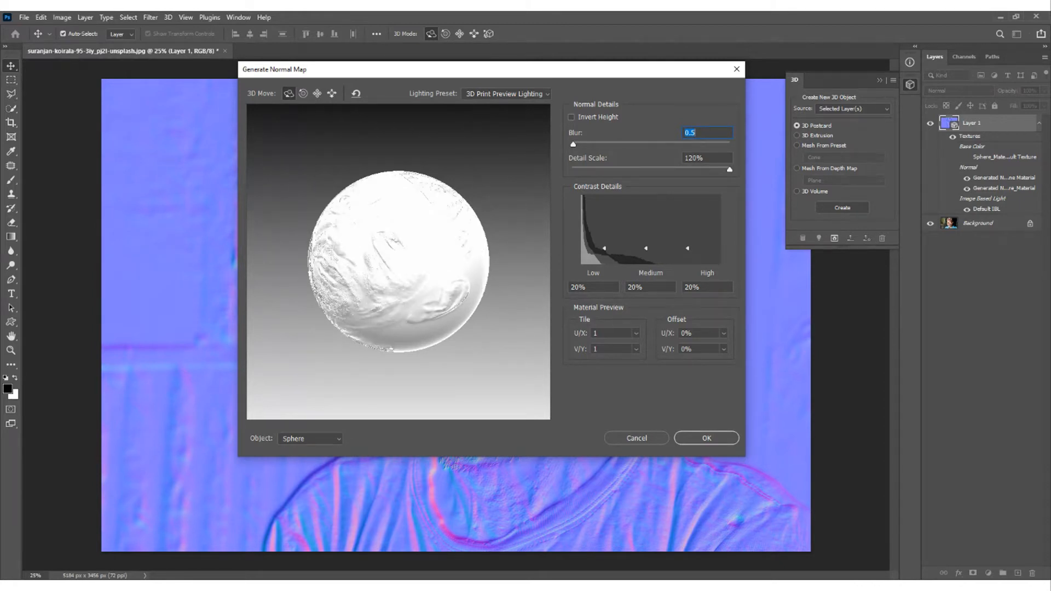
{"action": "key", "text": "Return"}
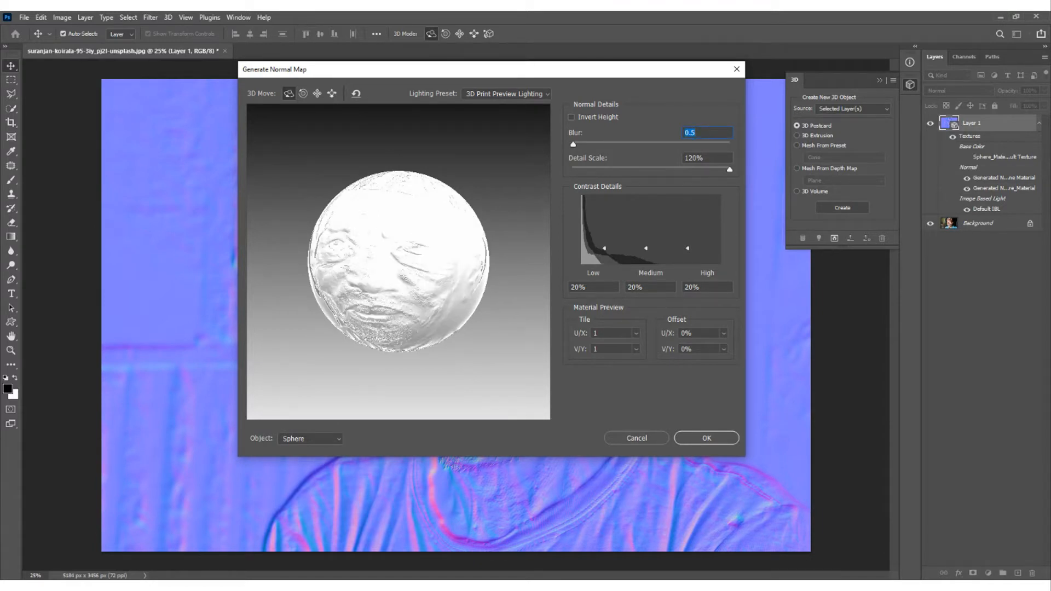
{"action": "left_click", "coordinate": [700, 438]}
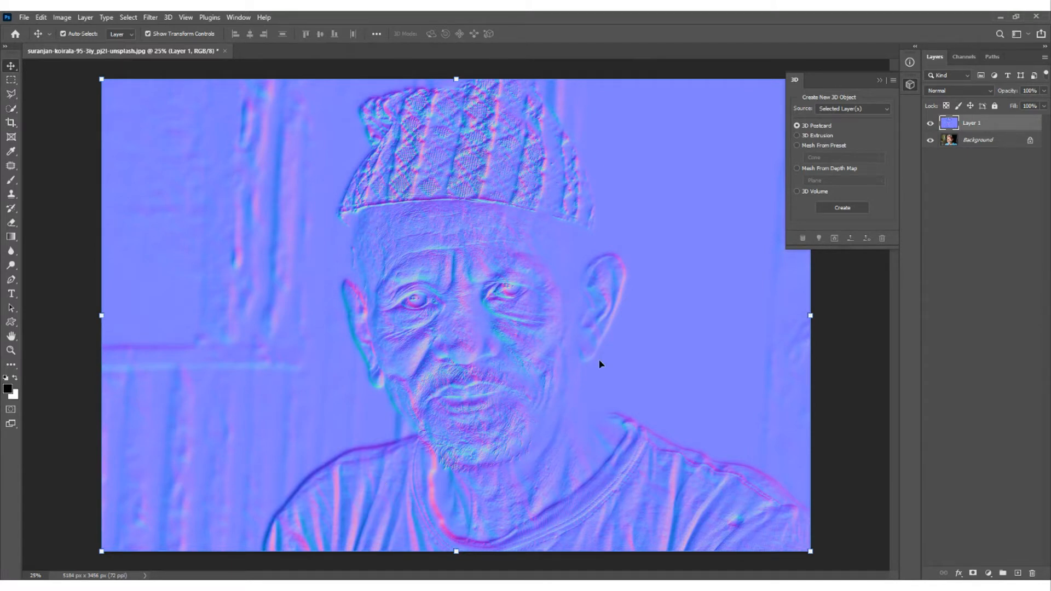
Step: Desaturate Layer 1 using Hue/Saturation with Saturation at -100, and invert its tones
{"action": "left_click", "coordinate": [67, 17]}
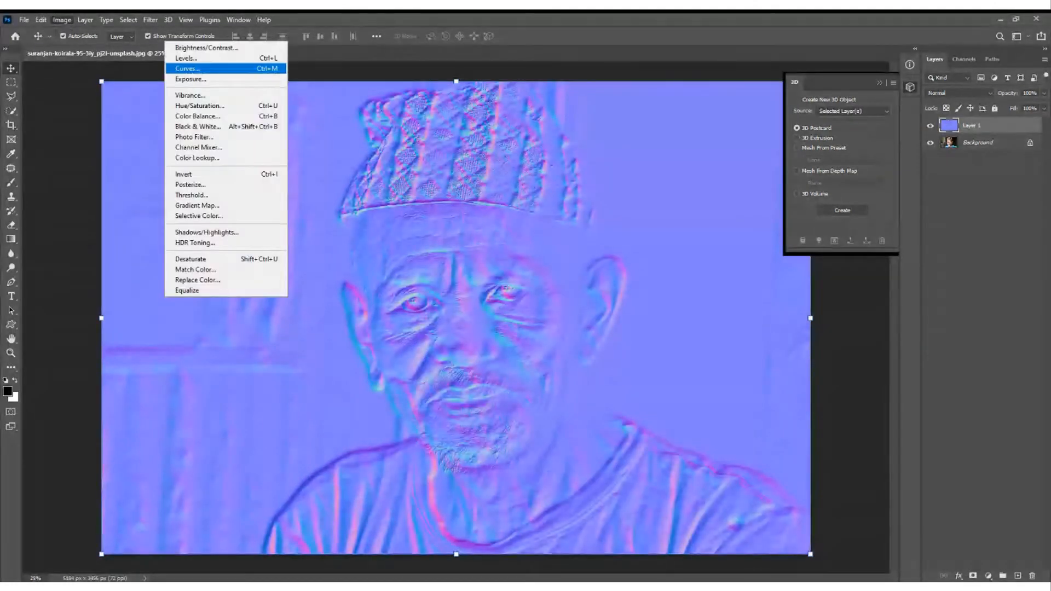
{"action": "left_click", "coordinate": [200, 106]}
{"action": "left_click_drag", "start_coordinate": [495, 229], "coordinate": [327, 249]}
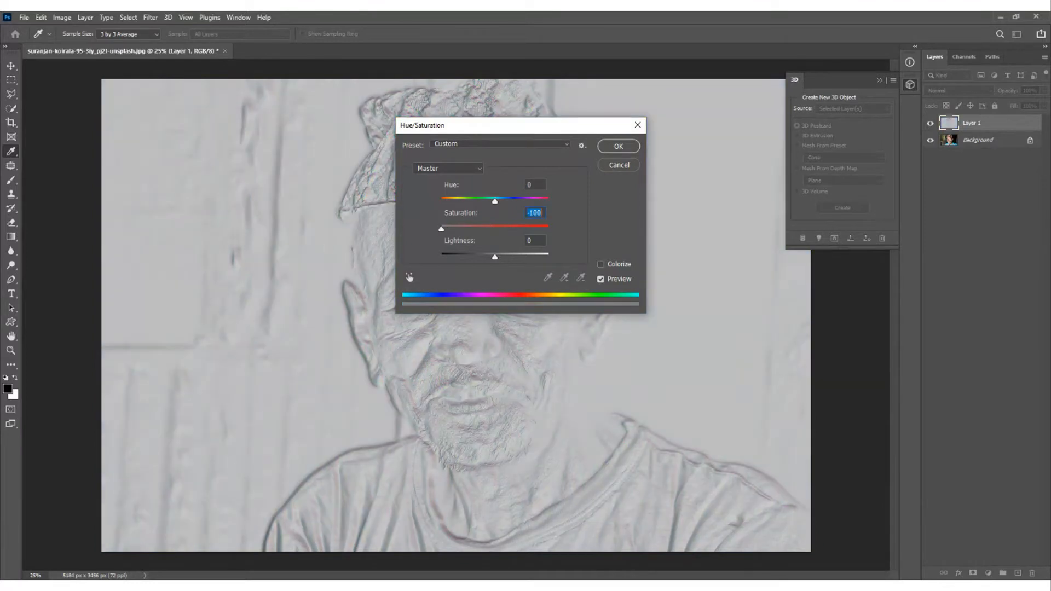
{"action": "left_click", "coordinate": [607, 146]}
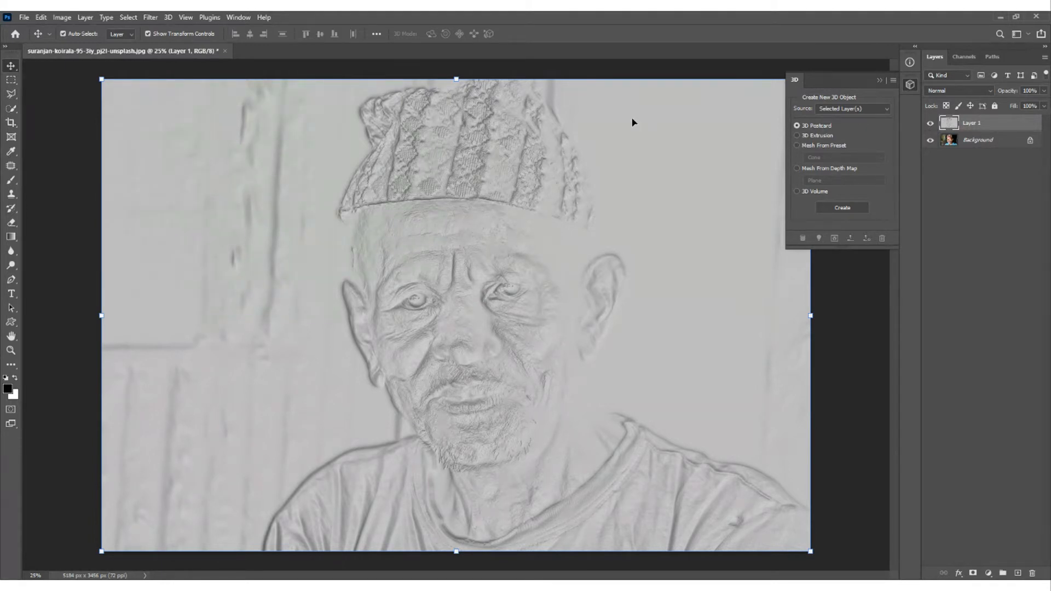
{"action": "key", "text": "ctrl"}
{"action": "key", "text": "ctrl+i"}
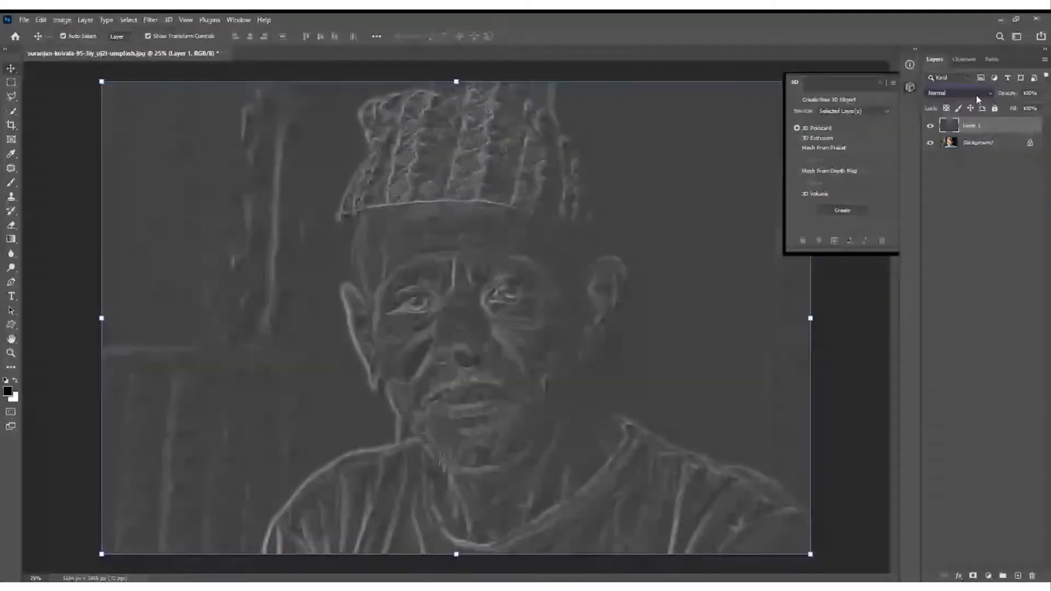
Step: Change the blend mode of Layer 1 to Soft Light
{"action": "left_click", "coordinate": [977, 95]}
{"action": "key", "text": "Down"}
{"action": "key", "text": "Down"}
{"action": "key", "text": "Down"}
{"action": "key", "text": "Down"}
{"action": "key", "text": "Down"}
{"action": "key", "text": "Down"}
{"action": "key", "text": "Down"}
{"action": "key", "text": "Down"}
{"action": "key", "text": "Down"}
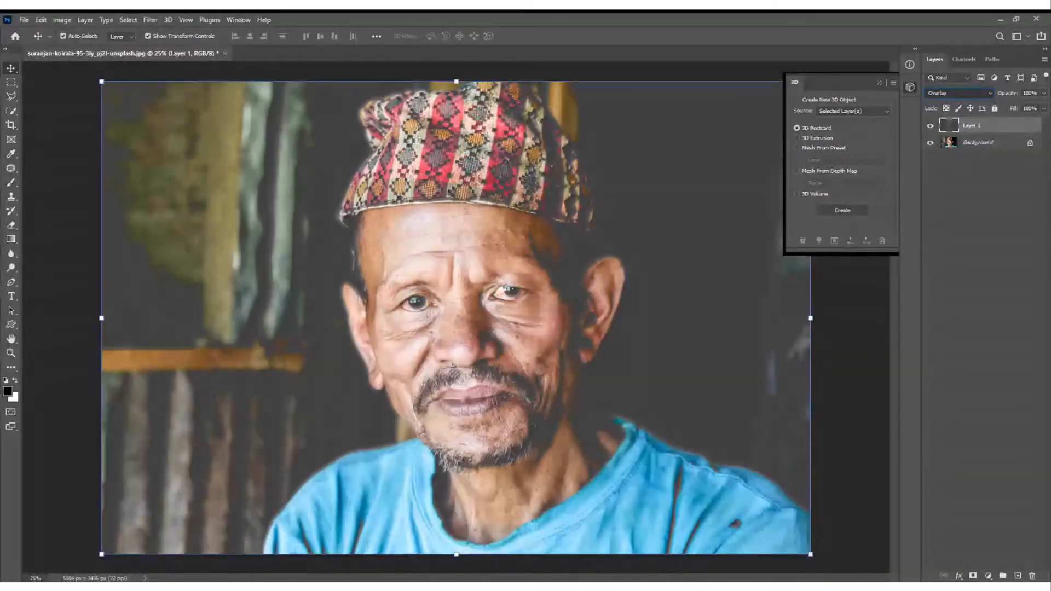
{"action": "key", "text": "Down"}
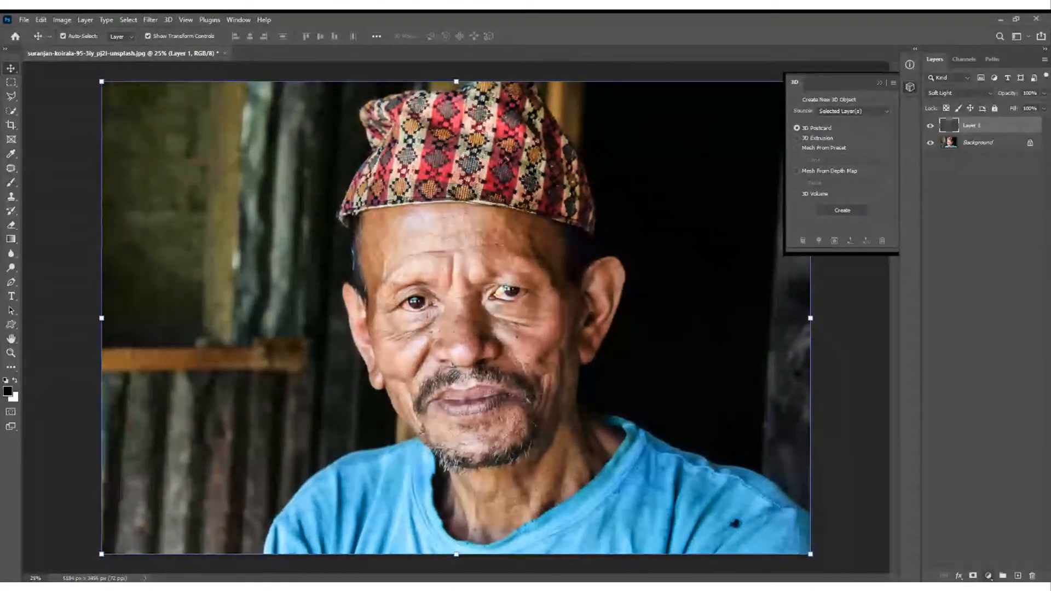
Step: Add a Curves adjustment clipped to Layer 1 and bring its white point input in to about 249
{"action": "left_click", "coordinate": [995, 446]}
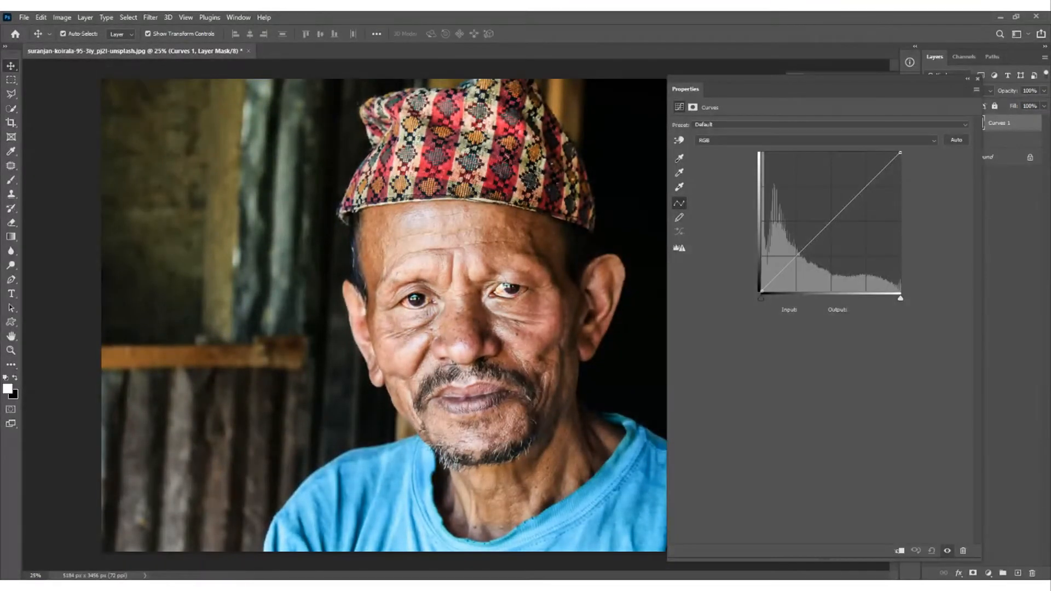
{"action": "mouse_move", "coordinate": [900, 299]}
{"action": "left_mouse_down"}
{"action": "mouse_move", "coordinate": [836, 299]}
{"action": "mouse_move", "coordinate": [901, 299]}
{"action": "left_mouse_up"}
{"action": "left_click_drag", "start_coordinate": [901, 298], "coordinate": [898, 299]}
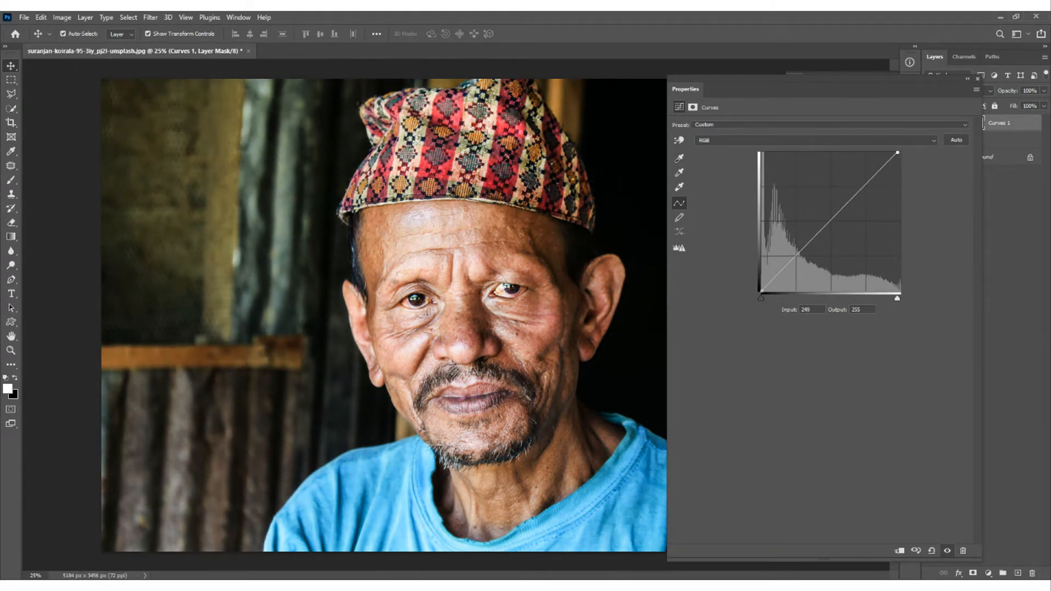
{"action": "left_click_drag", "start_coordinate": [874, 78], "coordinate": [857, 38]}
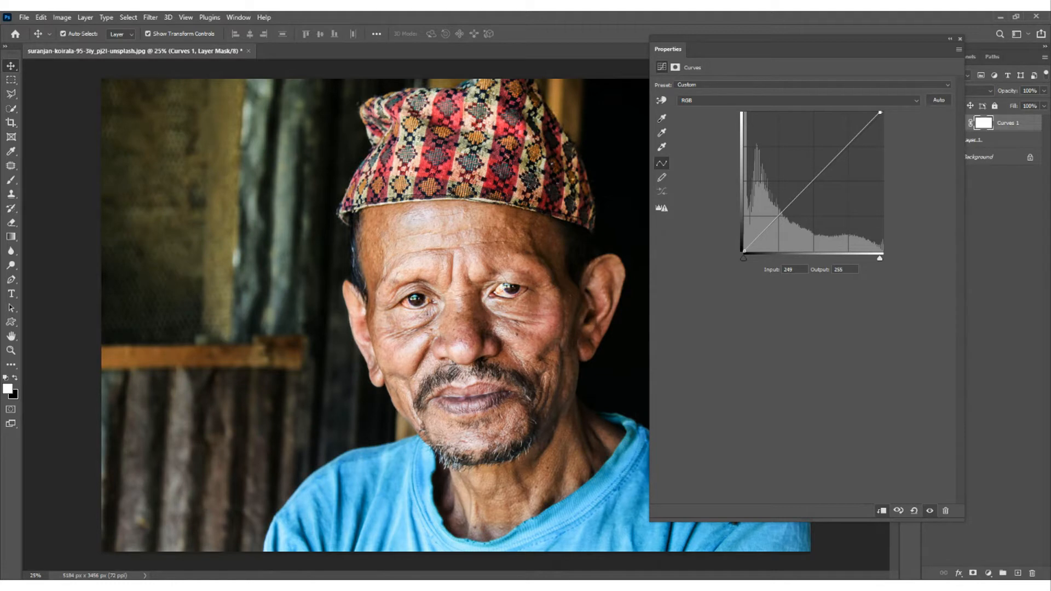
{"action": "mouse_move", "coordinate": [880, 258]}
{"action": "left_mouse_down"}
{"action": "mouse_move", "coordinate": [868, 258]}
{"action": "mouse_move", "coordinate": [879, 258]}
{"action": "left_mouse_up"}
{"action": "left_click", "coordinate": [959, 39]}
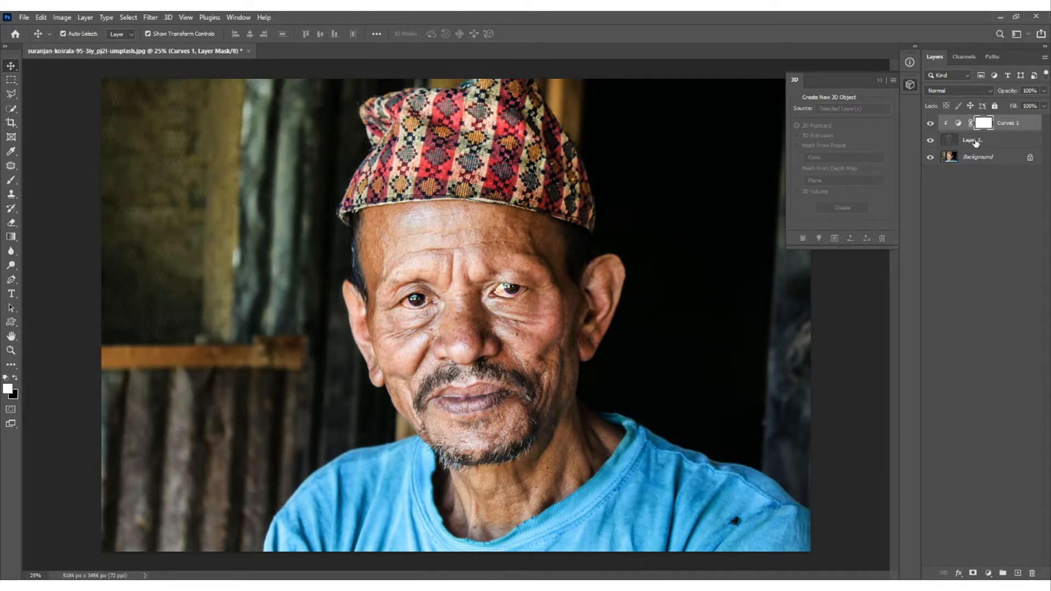
Step: Group the Curves adjustment with Layer 1 and duplicate the group
{"action": "left_click", "coordinate": [1017, 145]}
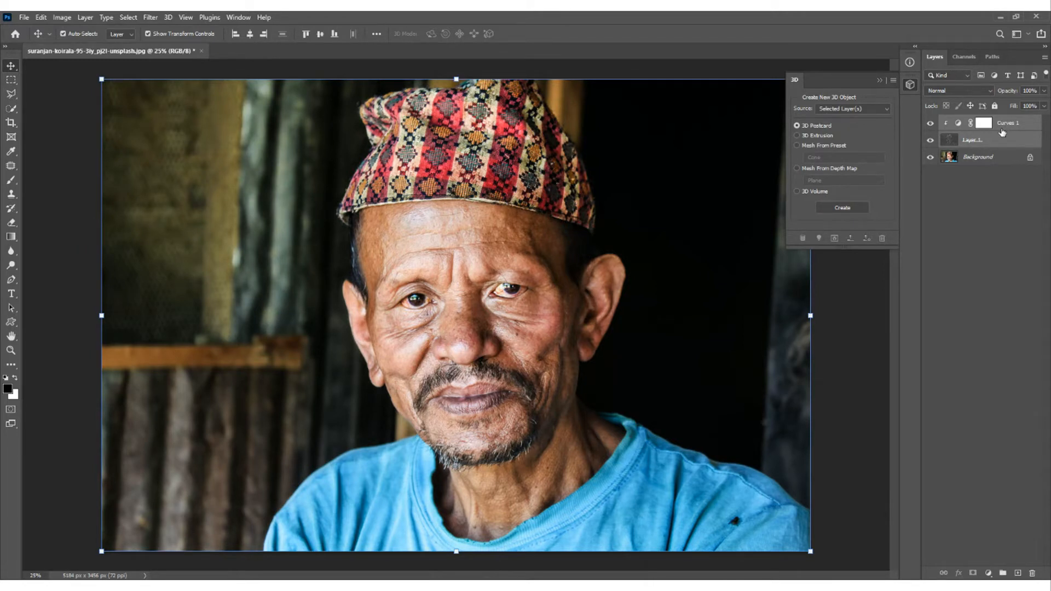
{"action": "key", "text": "ctrl+g"}
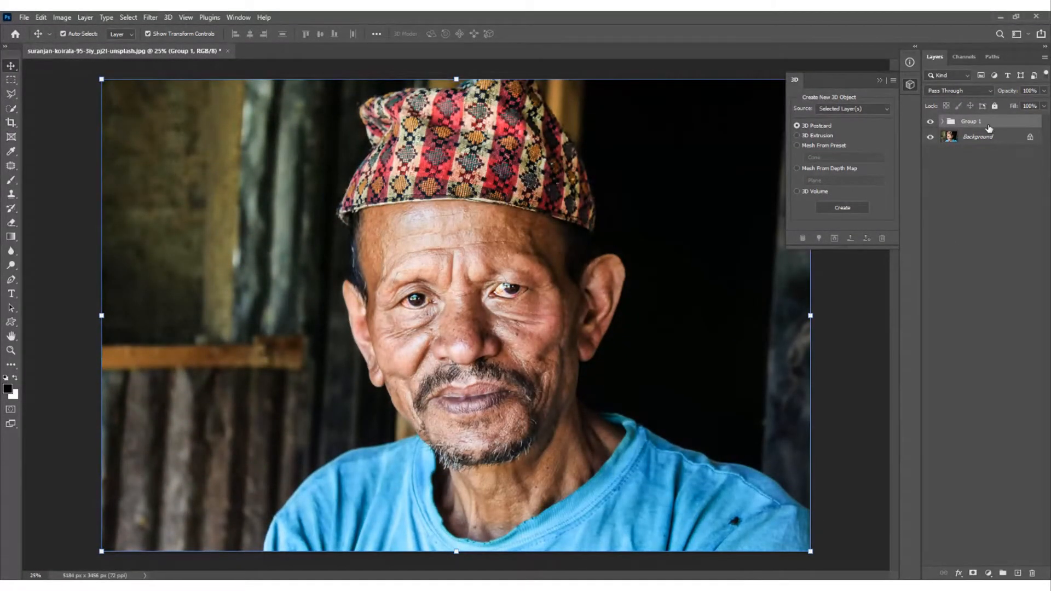
{"action": "key", "text": "ctrl"}
{"action": "key", "text": "ctrl+j"}
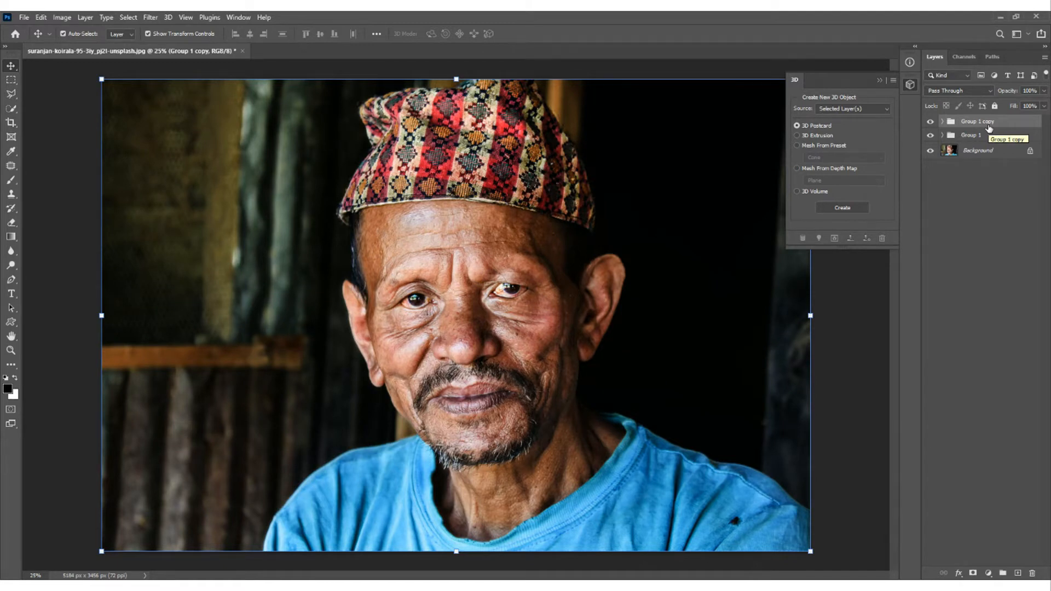
Step: Reduce the duplicated group's opacity to 80%
{"action": "left_click", "coordinate": [1044, 90]}
{"action": "mouse_move", "coordinate": [1043, 103]}
{"action": "left_mouse_down"}
{"action": "mouse_move", "coordinate": [1006, 103]}
{"action": "mouse_move", "coordinate": [1029, 103]}
{"action": "left_mouse_up"}
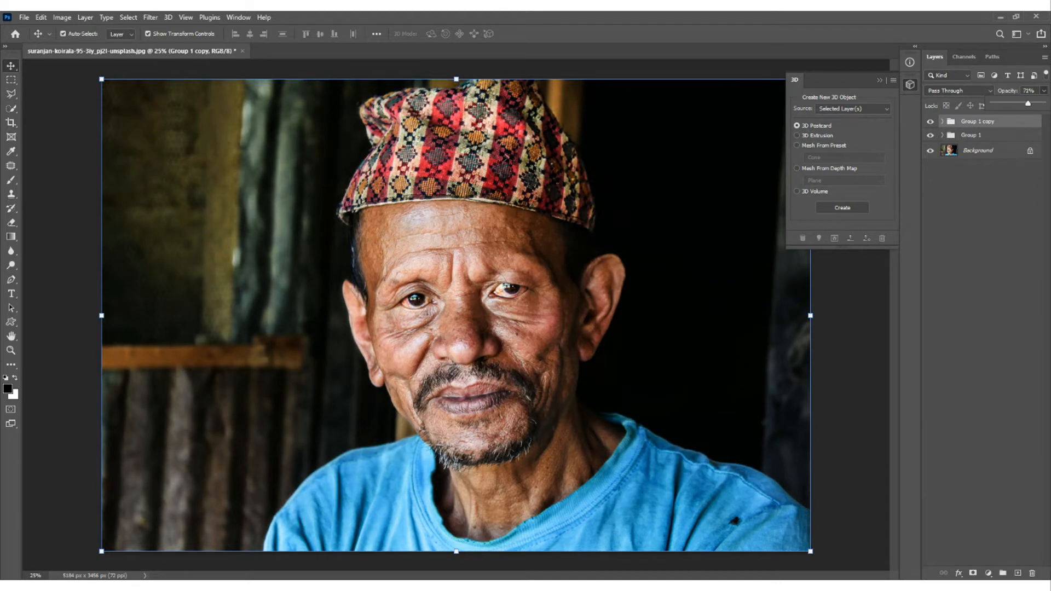
{"action": "left_click_drag", "start_coordinate": [1027, 103], "coordinate": [1033, 103]}
{"action": "left_click_drag", "start_coordinate": [1030, 104], "coordinate": [1034, 104]}
{"action": "left_click", "coordinate": [1011, 197]}
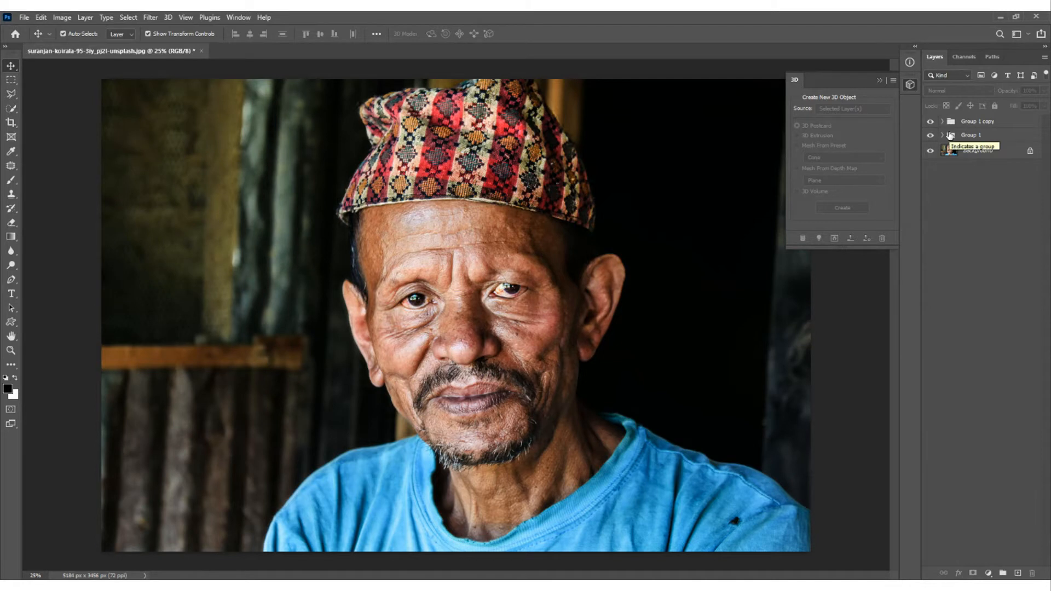
Step: Put Group 1 copy and Group 1 into a parent group and give it a black mask that hides the effect
{"action": "left_click", "coordinate": [1016, 125]}
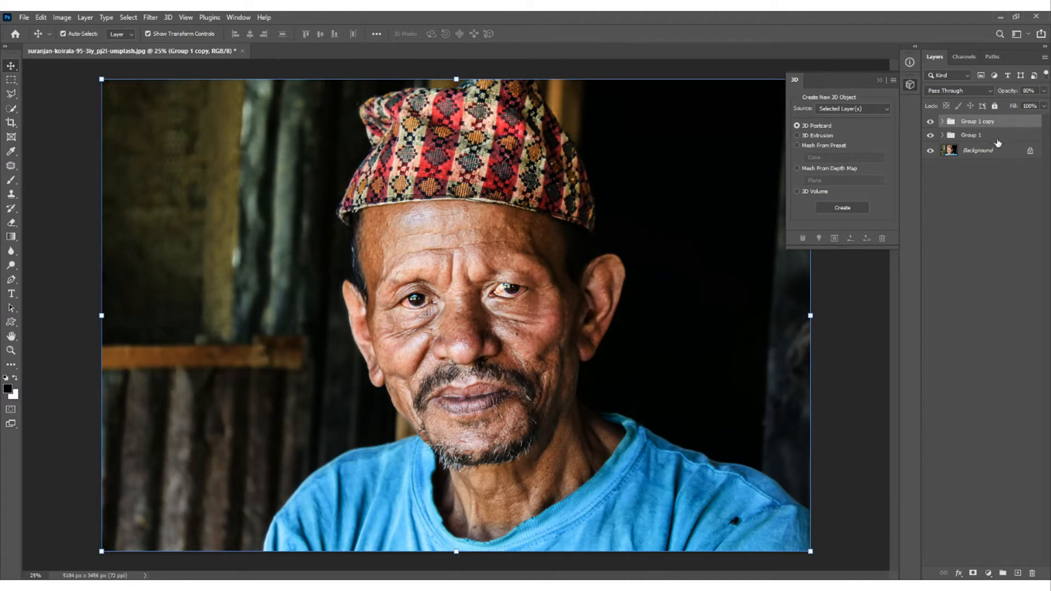
{"action": "left_click", "coordinate": [1000, 136], "text": "shift"}
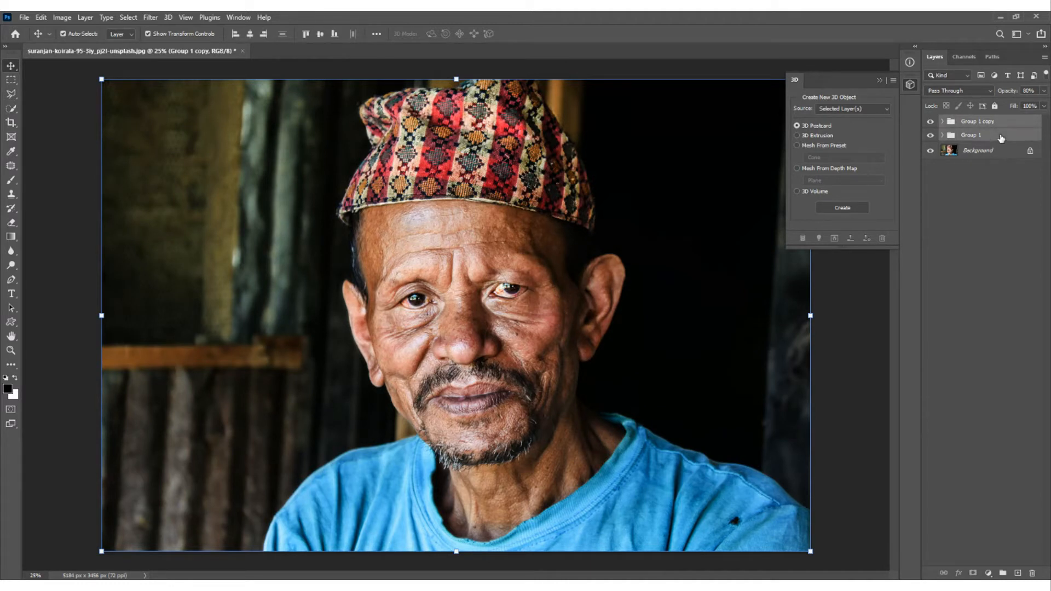
{"action": "key", "text": "ctrl+g"}
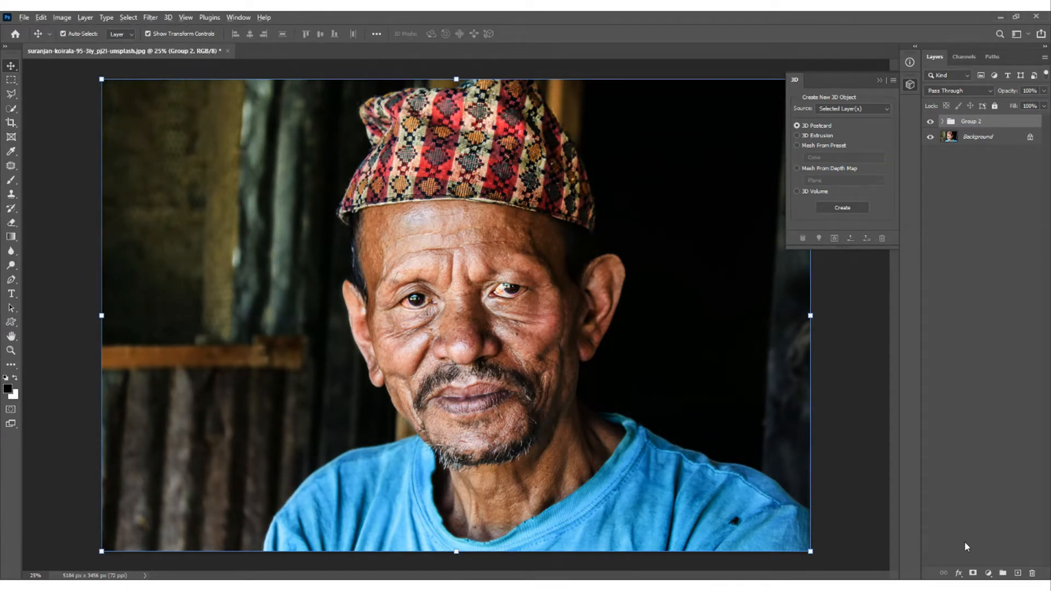
{"action": "left_click", "coordinate": [972, 573], "text": "alt"}
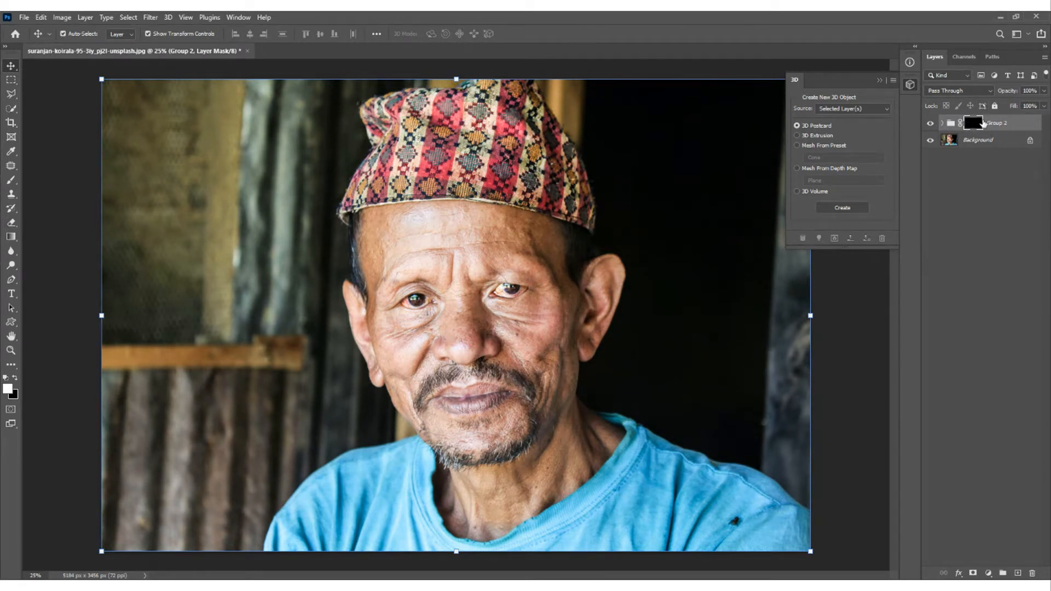
Step: Set up the Brush tool with a Soft Round tip, 0% hardness and about 53% flow
{"action": "left_click", "coordinate": [11, 179]}
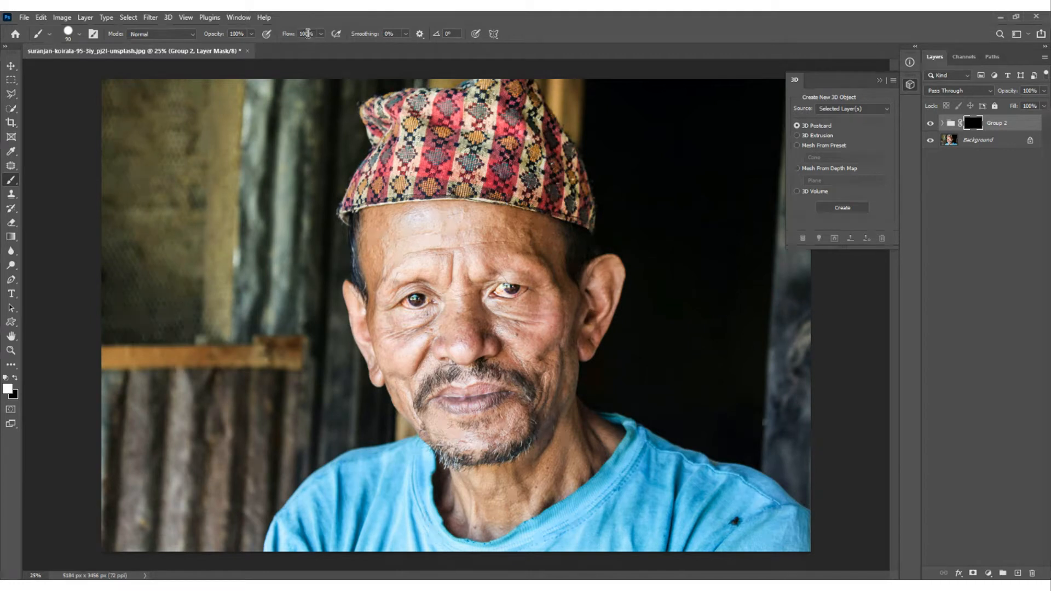
{"action": "left_click", "coordinate": [321, 34]}
{"action": "left_click_drag", "start_coordinate": [321, 46], "coordinate": [298, 46]}
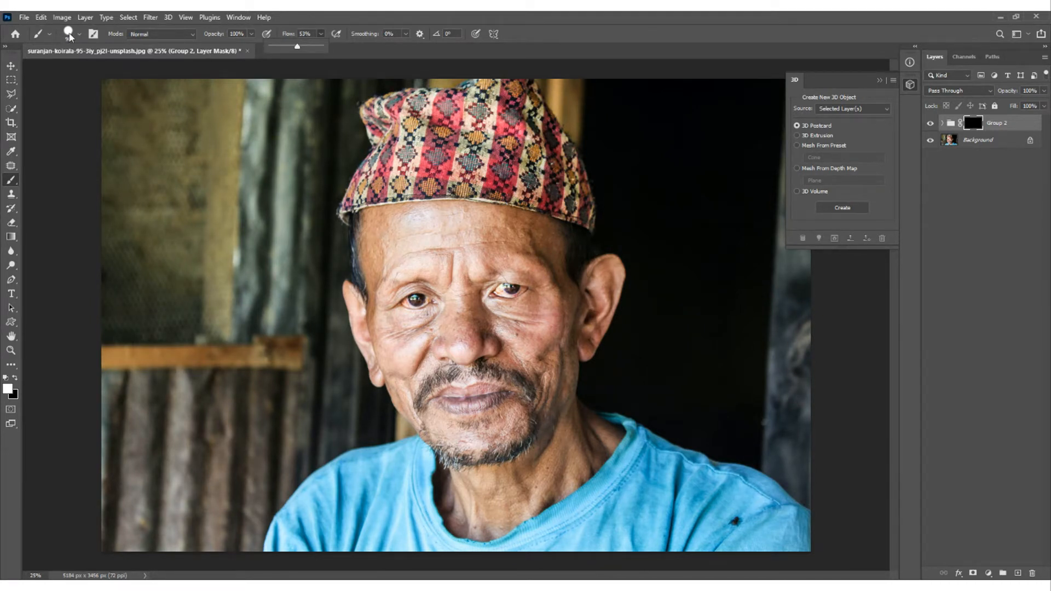
{"action": "left_click", "coordinate": [80, 34]}
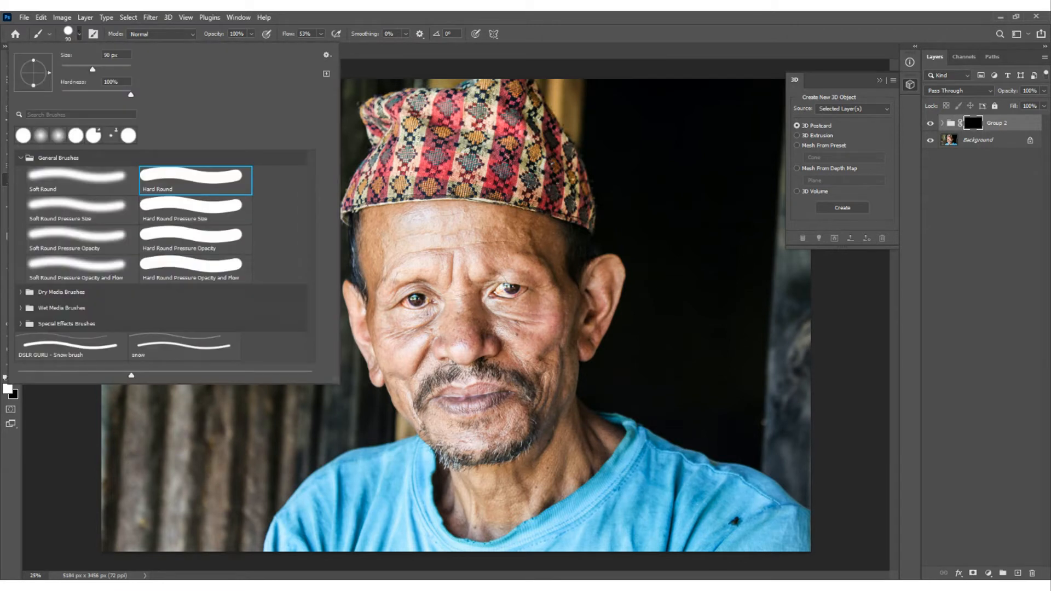
{"action": "left_click", "coordinate": [41, 136]}
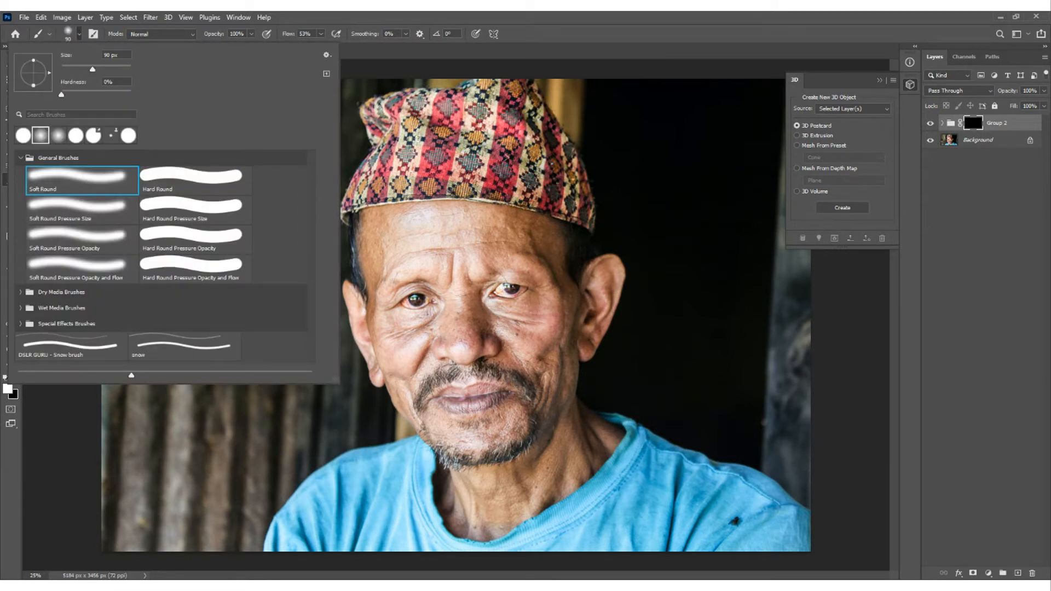
{"action": "left_click", "coordinate": [306, 17]}
Step: Enlarge the brush to 700 px
{"action": "key", "text": "bracketright"}
{"action": "key", "text": "bracketright"}
{"action": "key", "text": "bracketright"}
{"action": "key", "text": "bracketright"}
{"action": "key", "text": "bracketright"}
{"action": "key", "text": "bracketright"}
{"action": "key", "text": "bracketright"}
{"action": "key", "text": "bracketright"}
{"action": "key", "text": "bracketright"}
{"action": "key", "text": "bracketright"}
{"action": "key", "text": "bracketright"}
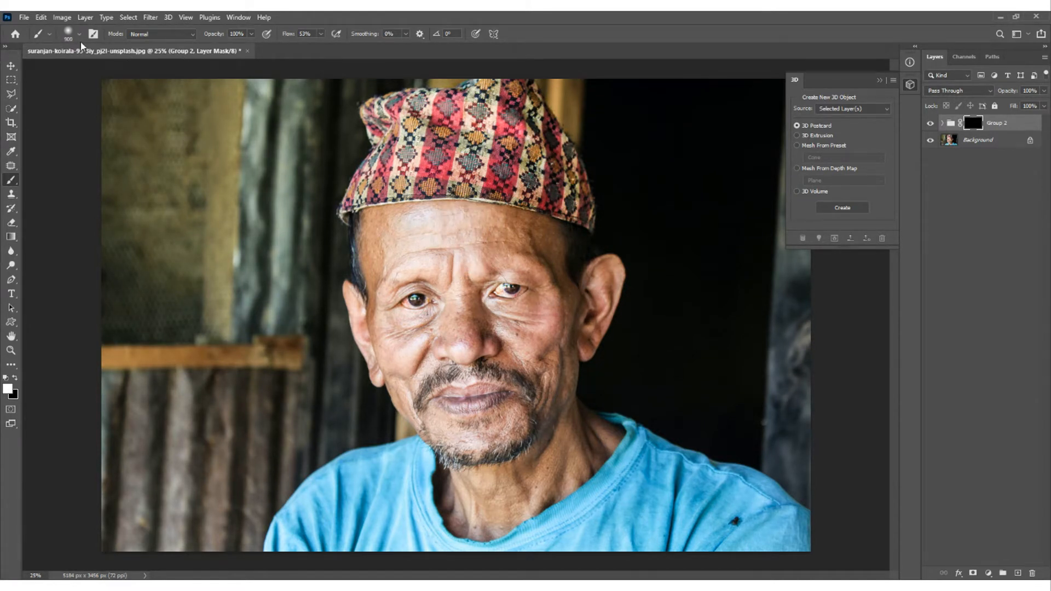
{"action": "left_click", "coordinate": [80, 34]}
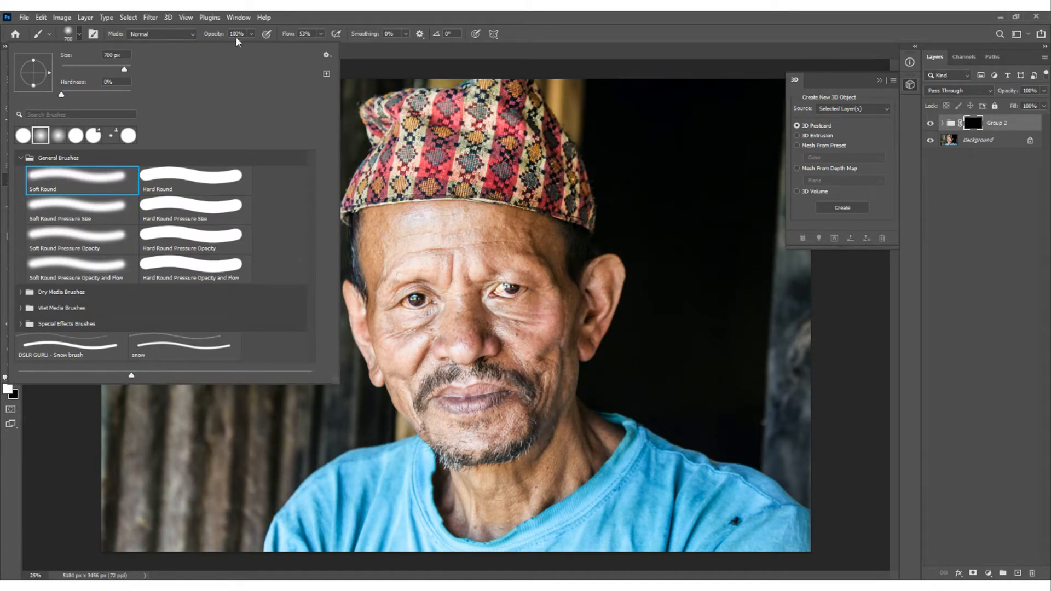
{"action": "left_click", "coordinate": [332, 20]}
Step: Paint white on the Group 2 mask across the forehead at 400 px and between the eyebrows with a smaller brush
{"action": "key", "text": "bracketleft"}
{"action": "key", "text": "bracketleft"}
{"action": "key", "text": "bracketleft"}
{"action": "mouse_move", "coordinate": [535, 244]}
{"action": "left_mouse_down"}
{"action": "mouse_move", "coordinate": [395, 226]}
{"action": "mouse_move", "coordinate": [377, 271]}
{"action": "mouse_move", "coordinate": [515, 254]}
{"action": "left_mouse_up"}
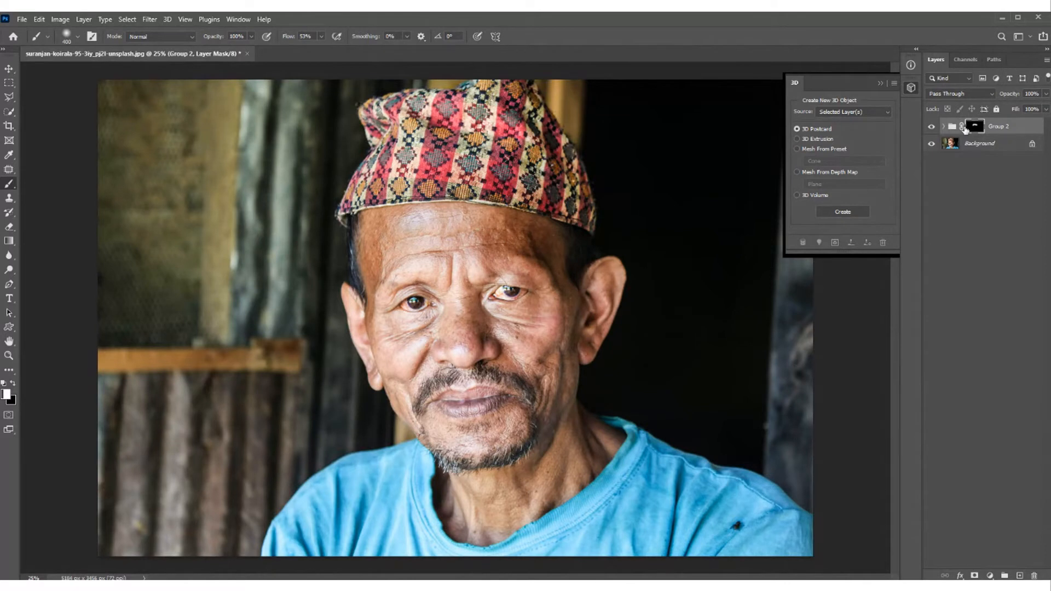
{"action": "key", "text": "bracketleft"}
{"action": "key", "text": "bracketleft"}
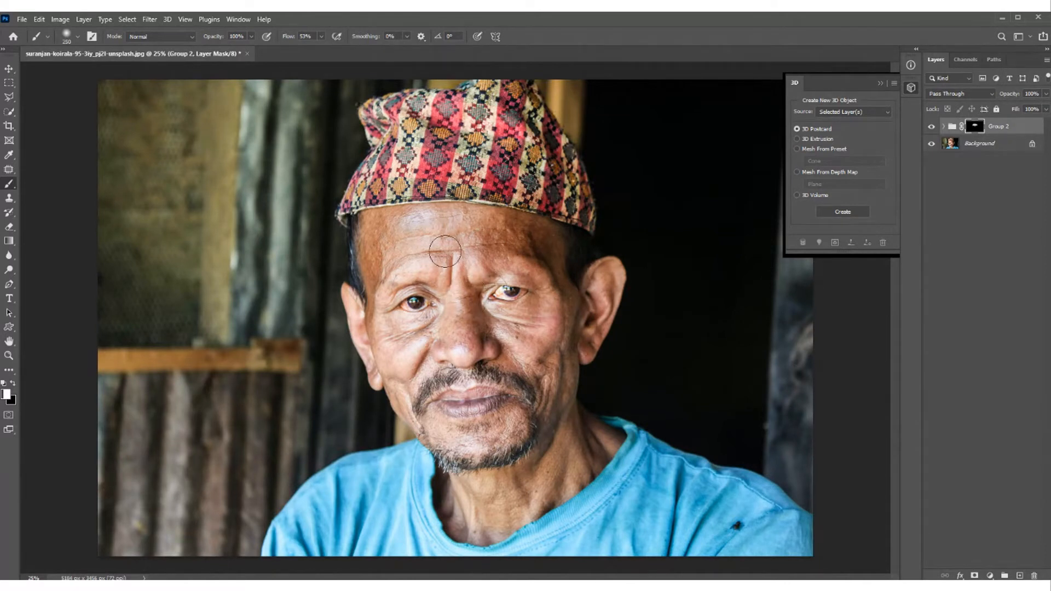
{"action": "mouse_move", "coordinate": [448, 260]}
{"action": "left_mouse_down"}
{"action": "mouse_move", "coordinate": [547, 246]}
{"action": "mouse_move", "coordinate": [594, 306]}
{"action": "mouse_move", "coordinate": [600, 277]}
{"action": "mouse_move", "coordinate": [597, 331]}
{"action": "mouse_move", "coordinate": [555, 427]}
{"action": "mouse_move", "coordinate": [545, 325]}
{"action": "mouse_move", "coordinate": [553, 343]}
{"action": "mouse_move", "coordinate": [490, 314]}
{"action": "mouse_move", "coordinate": [509, 319]}
{"action": "mouse_move", "coordinate": [476, 339]}
{"action": "mouse_move", "coordinate": [460, 334]}
{"action": "mouse_move", "coordinate": [451, 301]}
{"action": "left_mouse_up"}
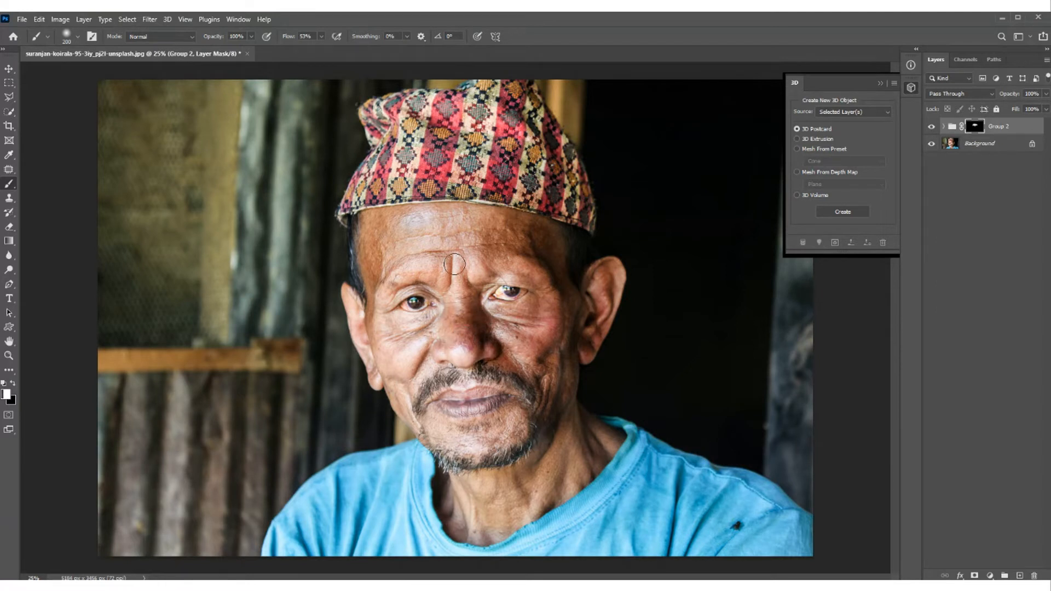
Step: Paint white on the mask from the forehead down over the nose and cheeks, varying the brush size around 250 px
{"action": "mouse_move", "coordinate": [445, 225]}
{"action": "left_mouse_down"}
{"action": "mouse_move", "coordinate": [337, 225]}
{"action": "mouse_move", "coordinate": [396, 235]}
{"action": "mouse_move", "coordinate": [365, 233]}
{"action": "mouse_move", "coordinate": [385, 318]}
{"action": "mouse_move", "coordinate": [384, 375]}
{"action": "mouse_move", "coordinate": [353, 297]}
{"action": "mouse_move", "coordinate": [385, 353]}
{"action": "mouse_move", "coordinate": [376, 323]}
{"action": "mouse_move", "coordinate": [442, 321]}
{"action": "mouse_move", "coordinate": [386, 378]}
{"action": "mouse_move", "coordinate": [426, 364]}
{"action": "mouse_move", "coordinate": [421, 418]}
{"action": "mouse_move", "coordinate": [412, 409]}
{"action": "mouse_move", "coordinate": [432, 437]}
{"action": "mouse_move", "coordinate": [452, 442]}
{"action": "mouse_move", "coordinate": [439, 456]}
{"action": "mouse_move", "coordinate": [564, 383]}
{"action": "mouse_move", "coordinate": [541, 361]}
{"action": "left_mouse_up"}
{"action": "key", "text": "bracketright"}
{"action": "key", "text": "bracketright"}
{"action": "key", "text": "bracketleft"}
{"action": "key", "text": "bracketleft"}
{"action": "key", "text": "bracketright"}
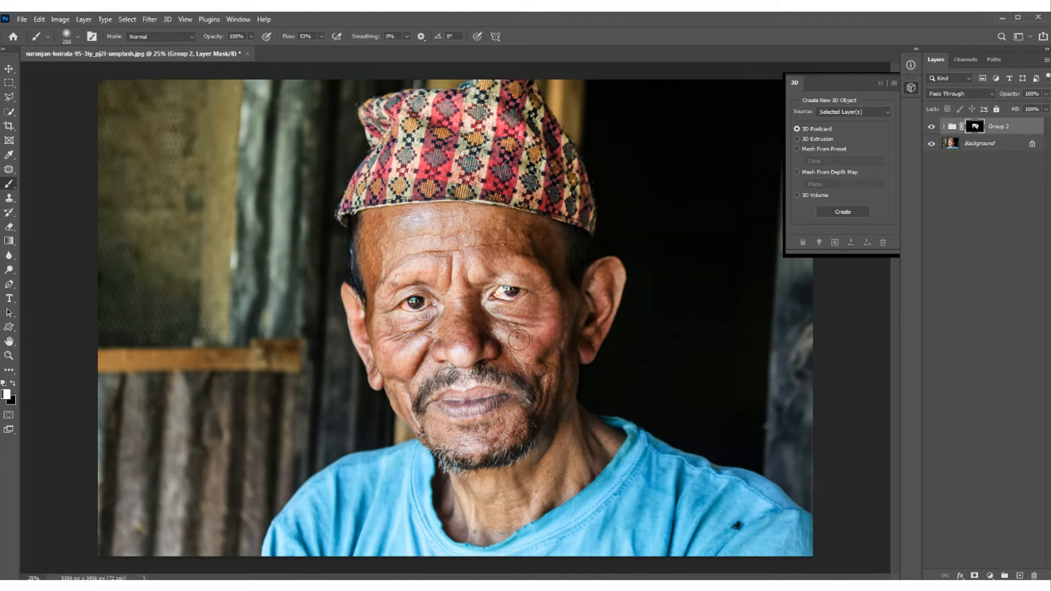
Step: Enlarge the brush to about 400 px and paint the effect in over the neck and chin
{"action": "key", "text": "bracketright"}
{"action": "key", "text": "bracketright"}
{"action": "key", "text": "bracketright"}
{"action": "mouse_move", "coordinate": [588, 430]}
{"action": "left_mouse_down"}
{"action": "mouse_move", "coordinate": [593, 454]}
{"action": "mouse_move", "coordinate": [533, 494]}
{"action": "mouse_move", "coordinate": [468, 518]}
{"action": "left_mouse_up"}
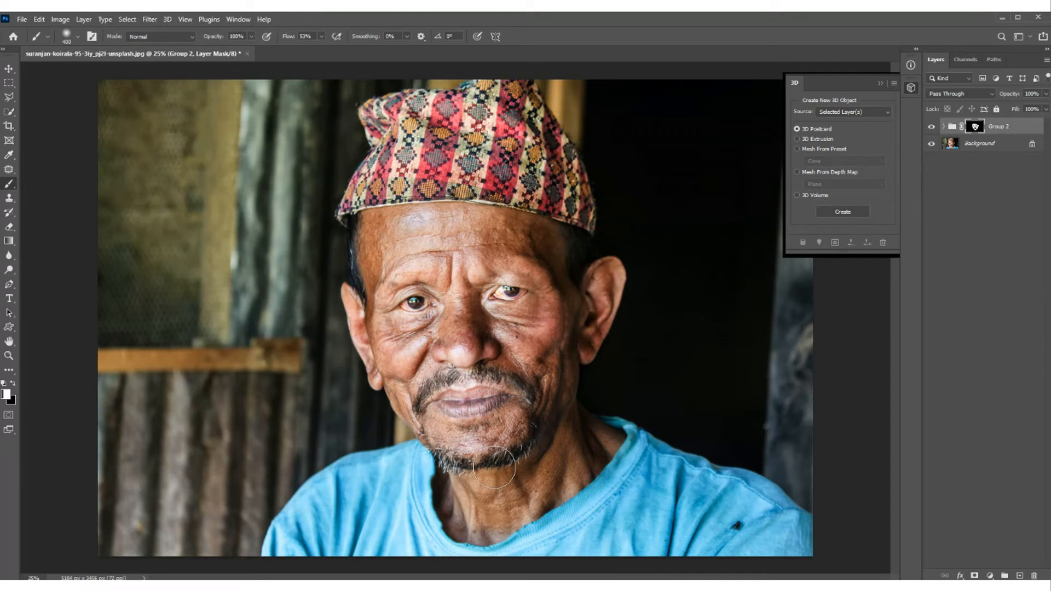
Step: Reduce the brush gradually to about 150 px and refine the mask around the nose bridge and eyes
{"action": "key", "text": "bracketleft"}
{"action": "key", "text": "bracketleft"}
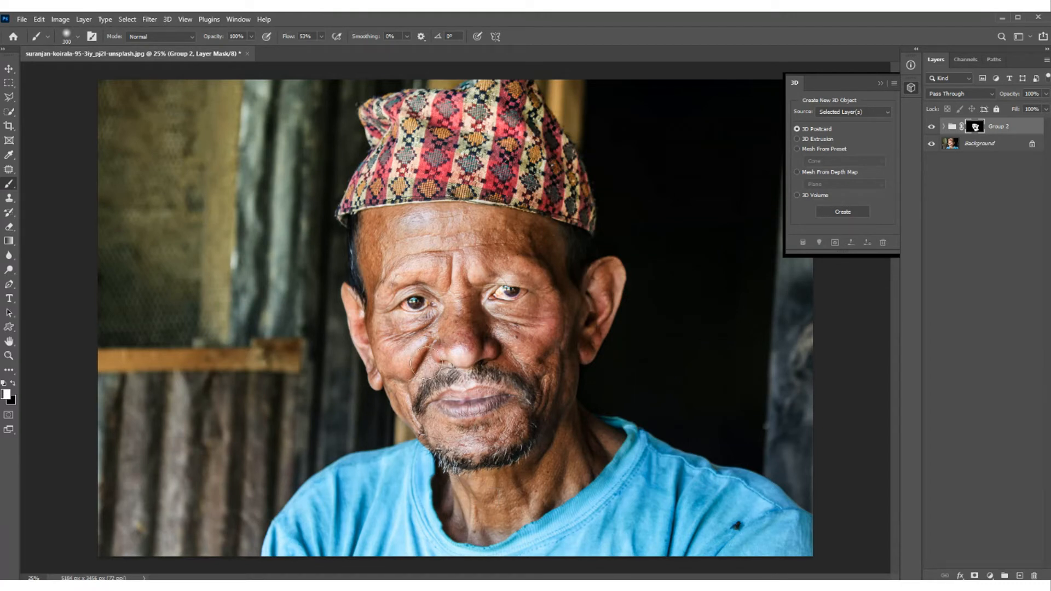
{"action": "key", "text": "ctrl+plus"}
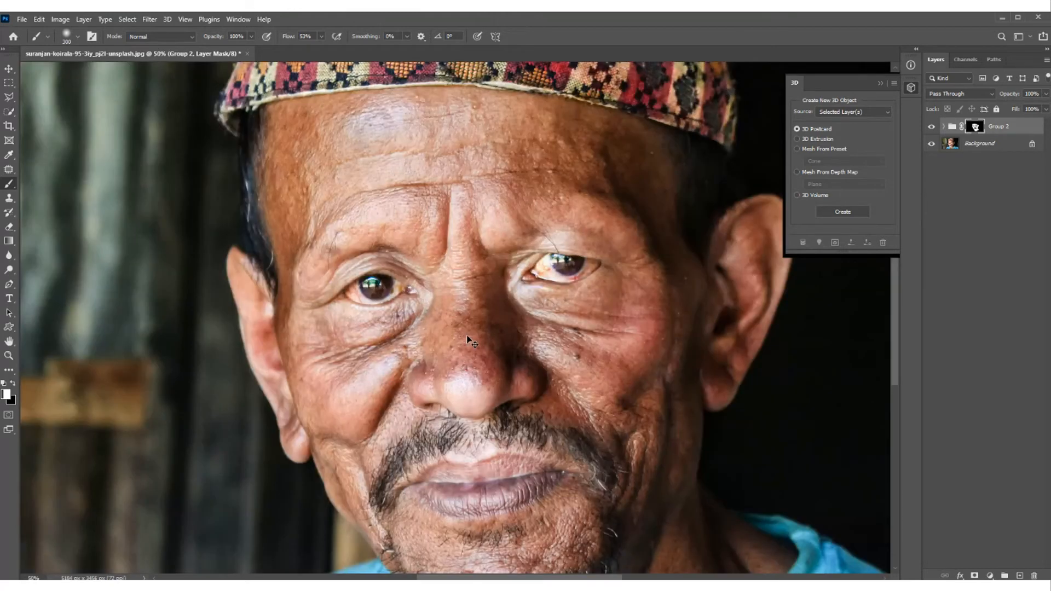
{"action": "key", "text": "bracketleft"}
{"action": "key", "text": "bracketleft"}
{"action": "key", "text": "bracketleft"}
{"action": "key", "text": "bracketleft"}
{"action": "key", "text": "bracketleft"}
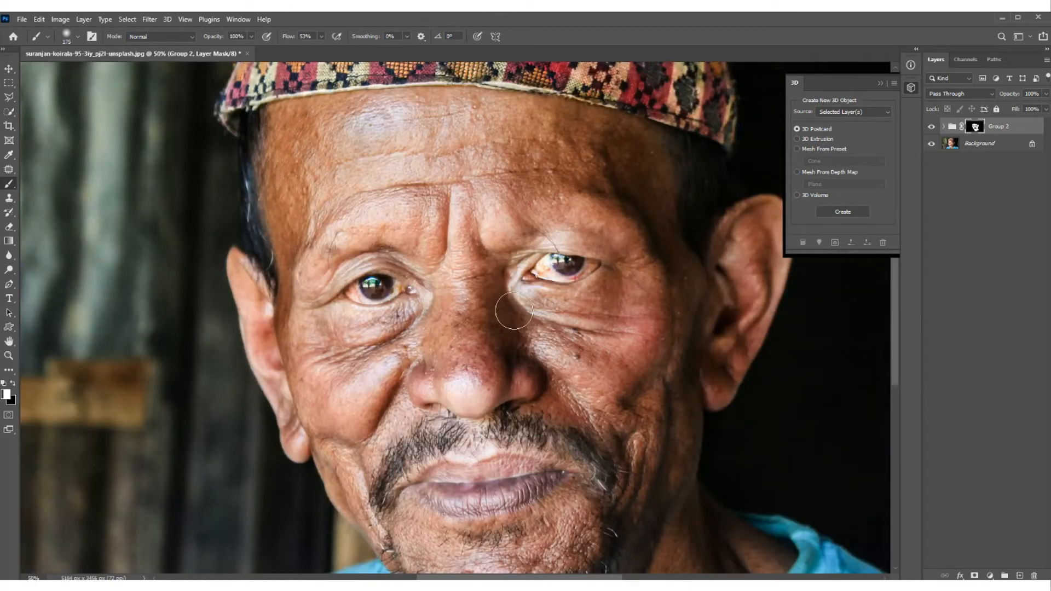
{"action": "key", "text": "bracketleft"}
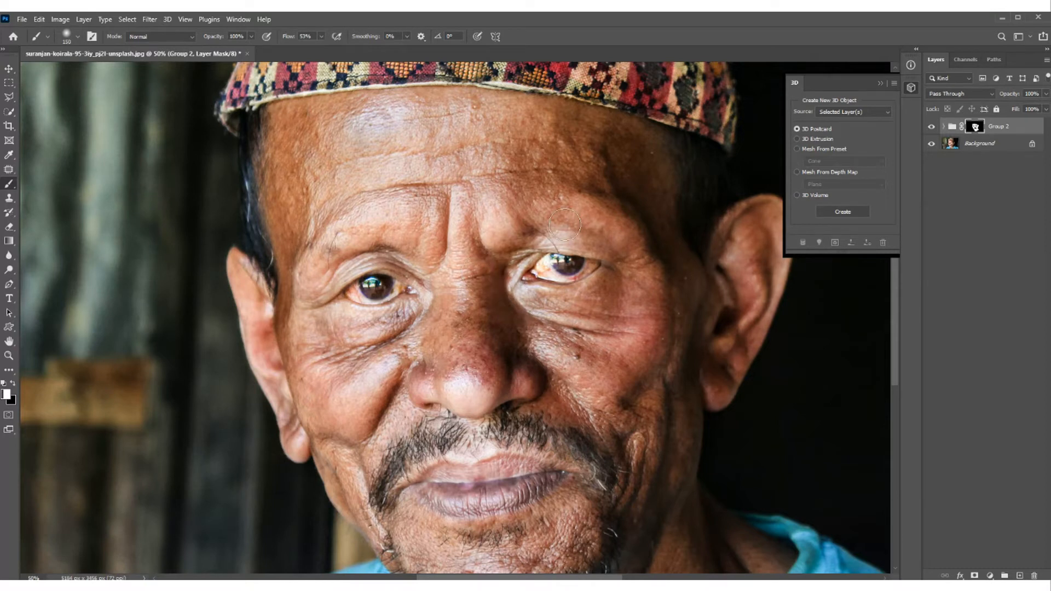
Step: Set the brush flow to 100% and paint the mask over the forehead, temple and cheek with a larger brush
{"action": "left_click", "coordinate": [321, 36]}
{"action": "left_click_drag", "start_coordinate": [320, 49], "coordinate": [354, 49]}
{"action": "key", "text": "bracketright"}
{"action": "key", "text": "bracketright"}
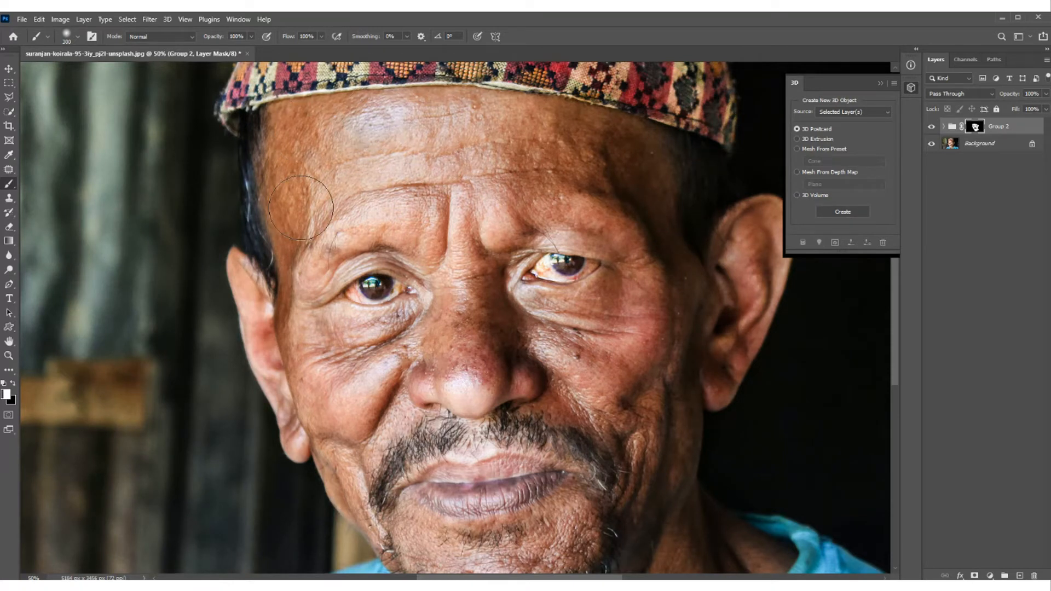
{"action": "mouse_move", "coordinate": [562, 153]}
{"action": "left_mouse_down"}
{"action": "mouse_move", "coordinate": [647, 186]}
{"action": "mouse_move", "coordinate": [687, 258]}
{"action": "mouse_move", "coordinate": [712, 363]}
{"action": "left_mouse_up"}
Step: Reduce the brush to 200 px and paint the mask over the ears, lower face and neck
{"action": "key", "text": "["}
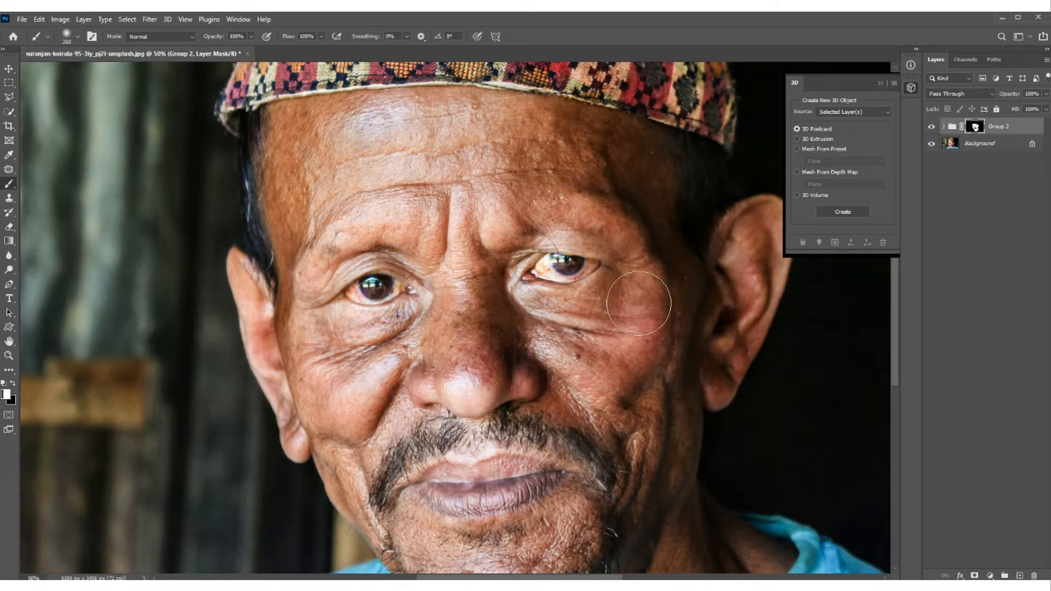
{"action": "key", "text": "["}
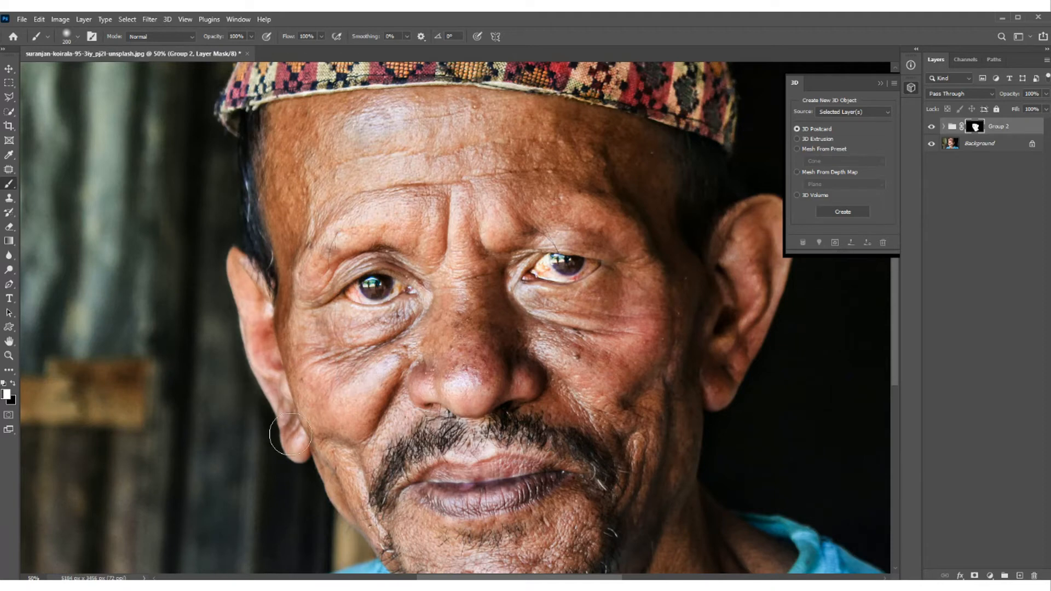
{"action": "scroll", "coordinate": [516, 337], "scroll_direction": "down", "scroll_amount": 3}
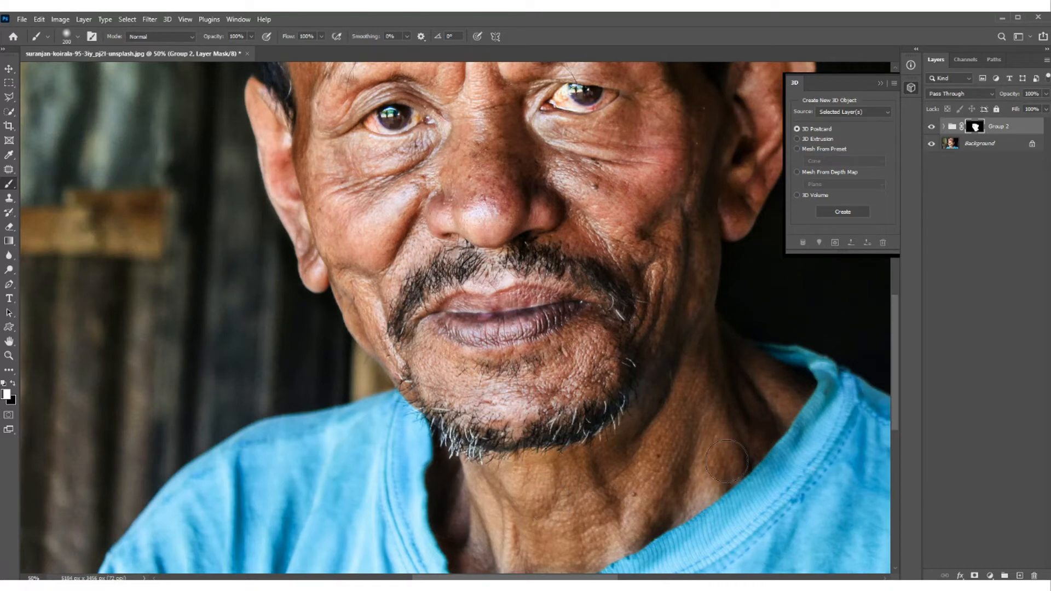
{"action": "left_click_drag", "start_coordinate": [604, 204], "coordinate": [517, 407]}
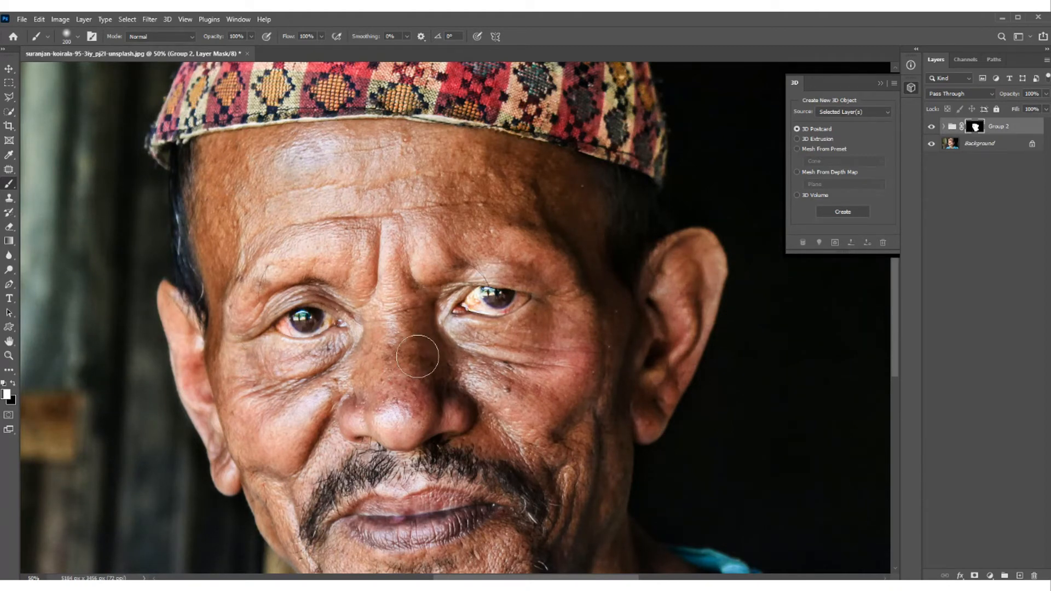
Step: Compare the portrait with Group 2 hidden and shown at several zoom levels
{"action": "key", "text": "ctrl+minus"}
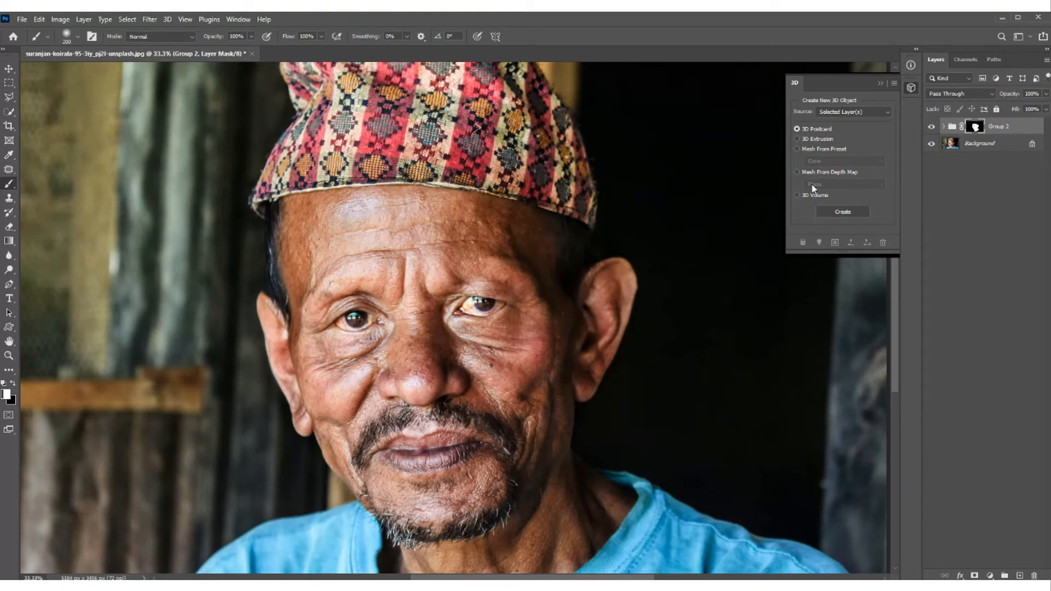
{"action": "key", "text": "ctrl+plus"}
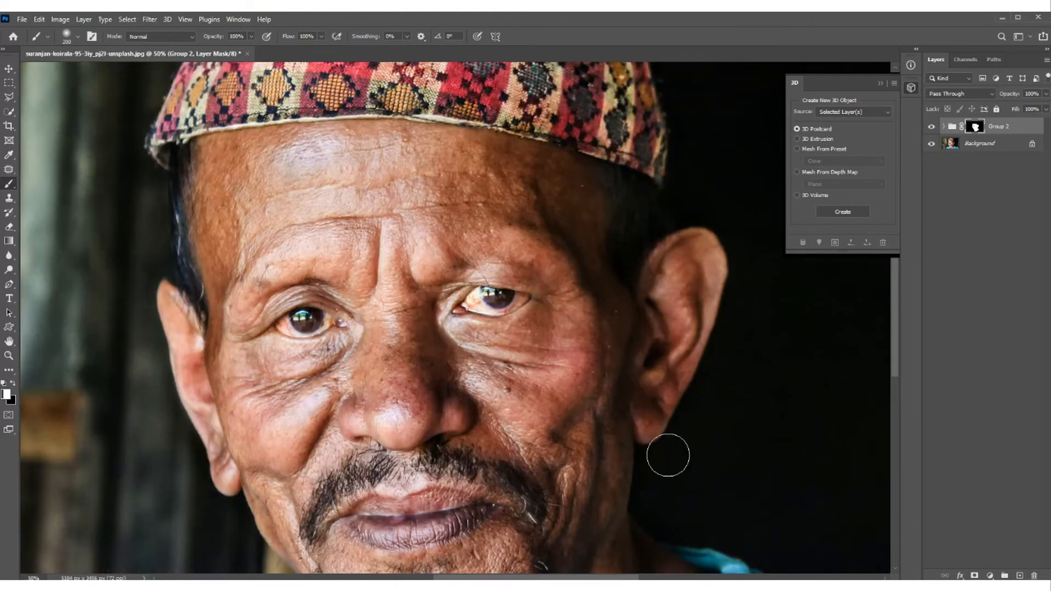
{"action": "key", "text": "ctrl+minus"}
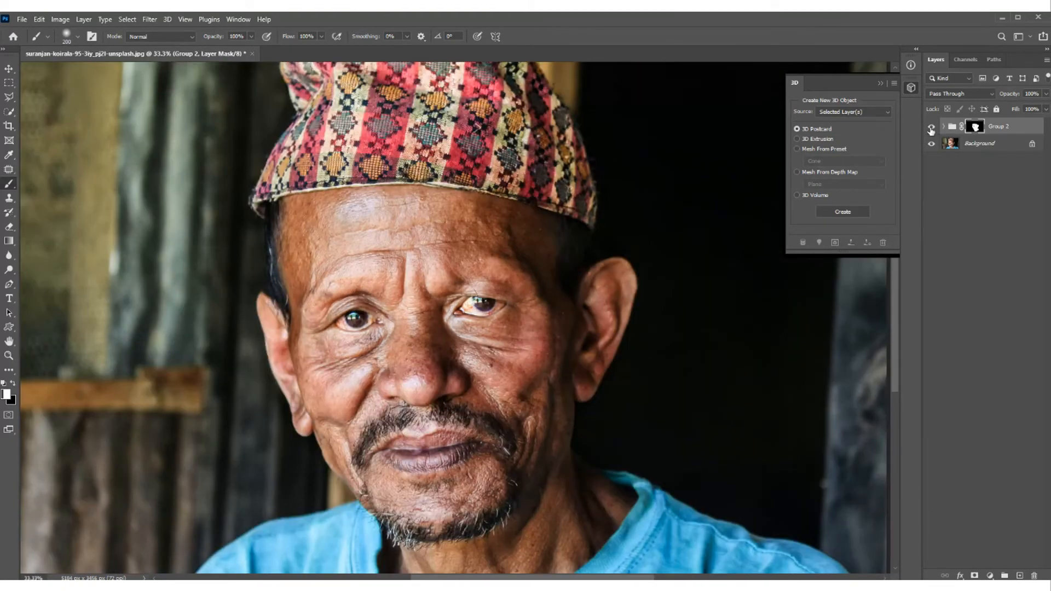
{"action": "left_click", "coordinate": [931, 129]}
{"action": "left_click", "coordinate": [931, 129]}
{"action": "key", "text": "ctrl+plus"}
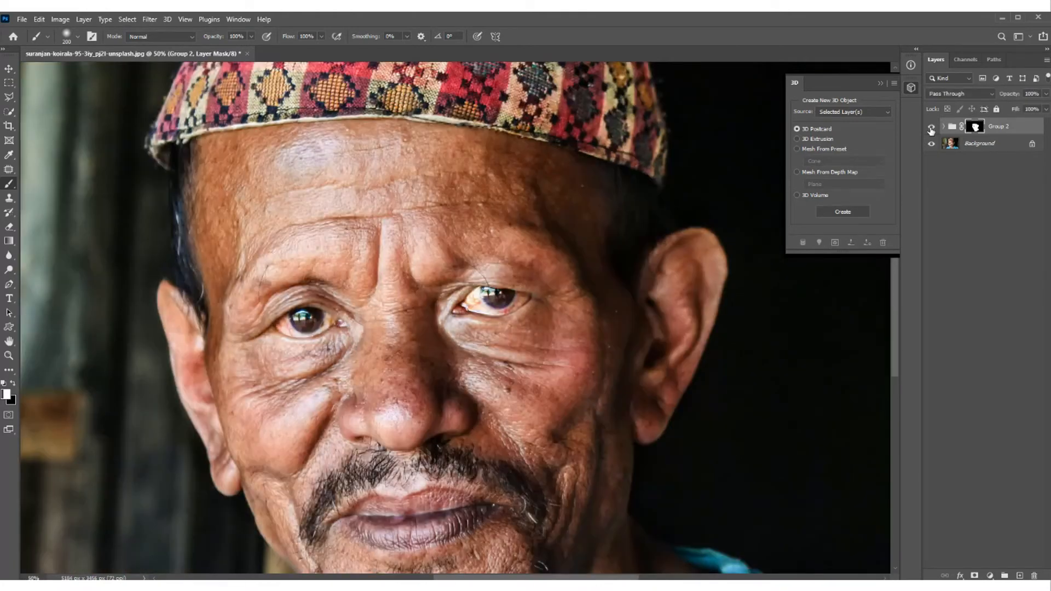
{"action": "key", "text": "ctrl+plus"}
{"action": "left_click", "coordinate": [931, 129]}
{"action": "left_click", "coordinate": [932, 130]}
Step: Expand Group 2 and both nested groups to show their Curves adjustments and normal map layers
{"action": "left_click", "coordinate": [943, 127]}
{"action": "left_click", "coordinate": [954, 143]}
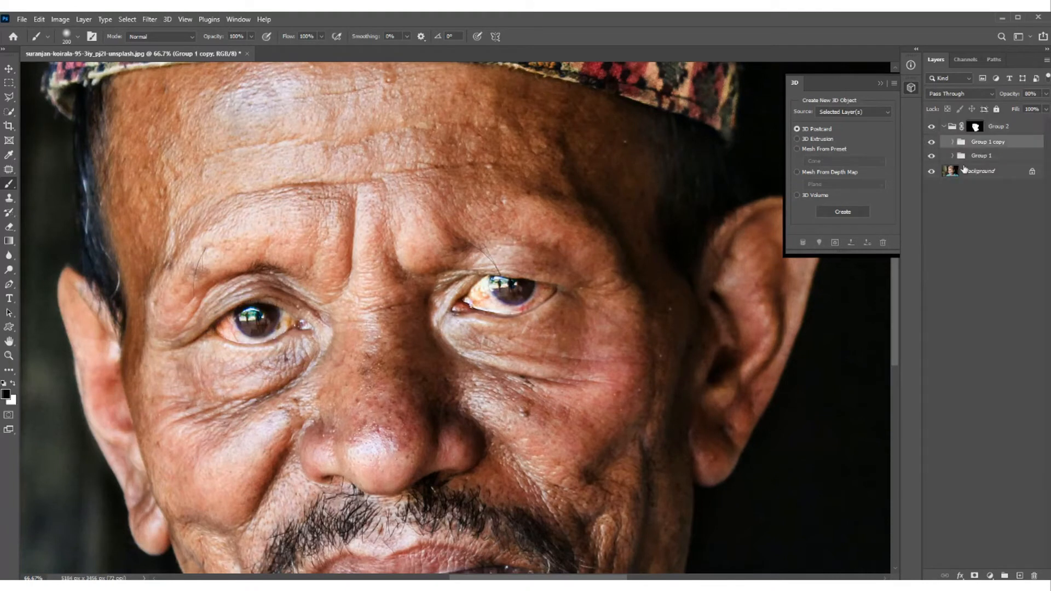
{"action": "left_click", "coordinate": [953, 143]}
{"action": "left_click", "coordinate": [951, 194]}
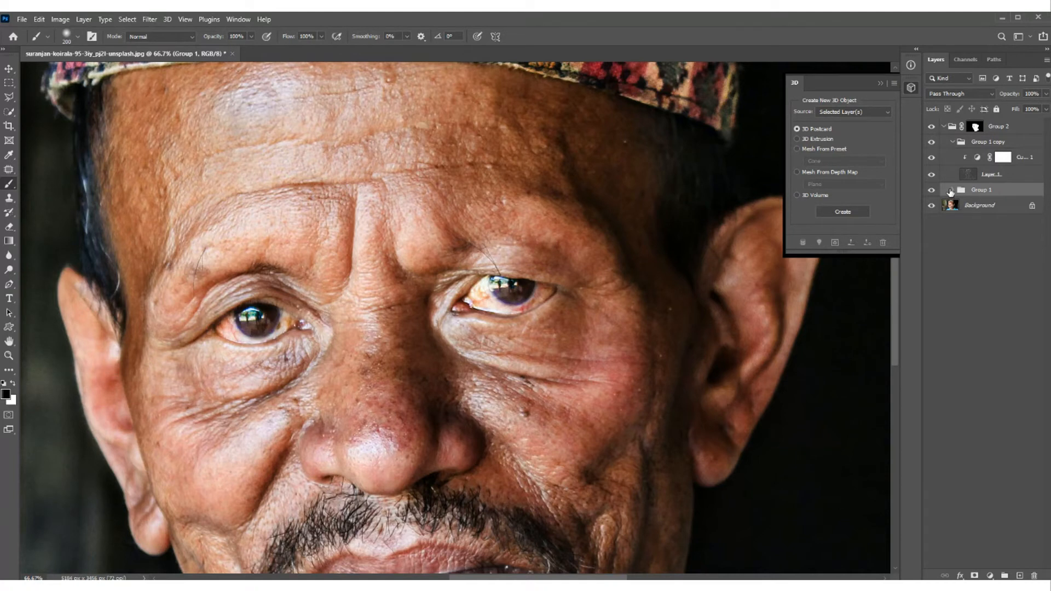
{"action": "left_click", "coordinate": [952, 191]}
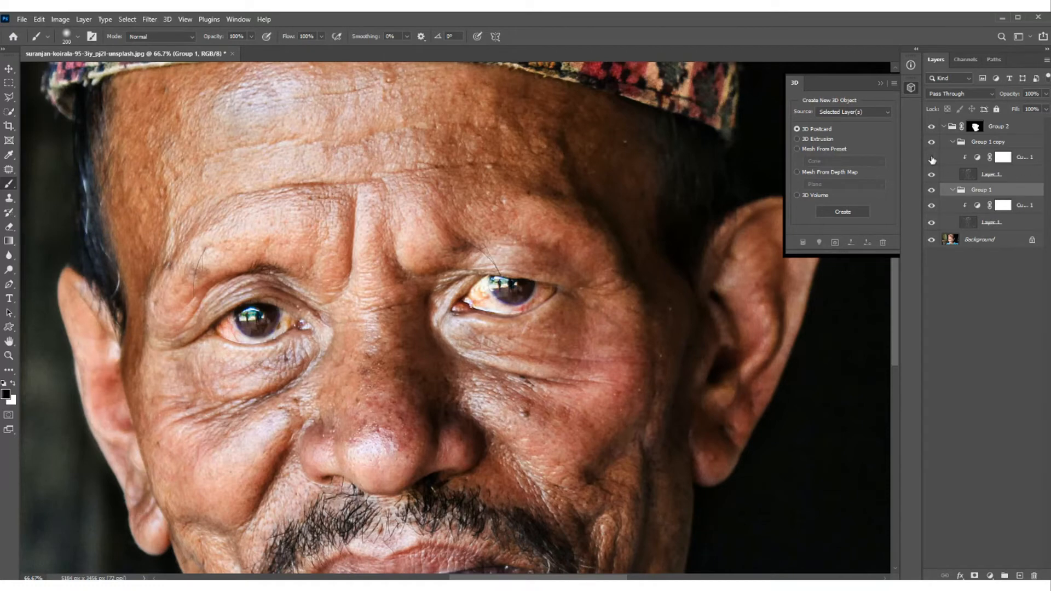
Step: Hide the Curves and Layer 1 layers in both nested groups, then restore them to compare the effect on the face
{"action": "left_click_drag", "start_coordinate": [932, 158], "coordinate": [932, 224]}
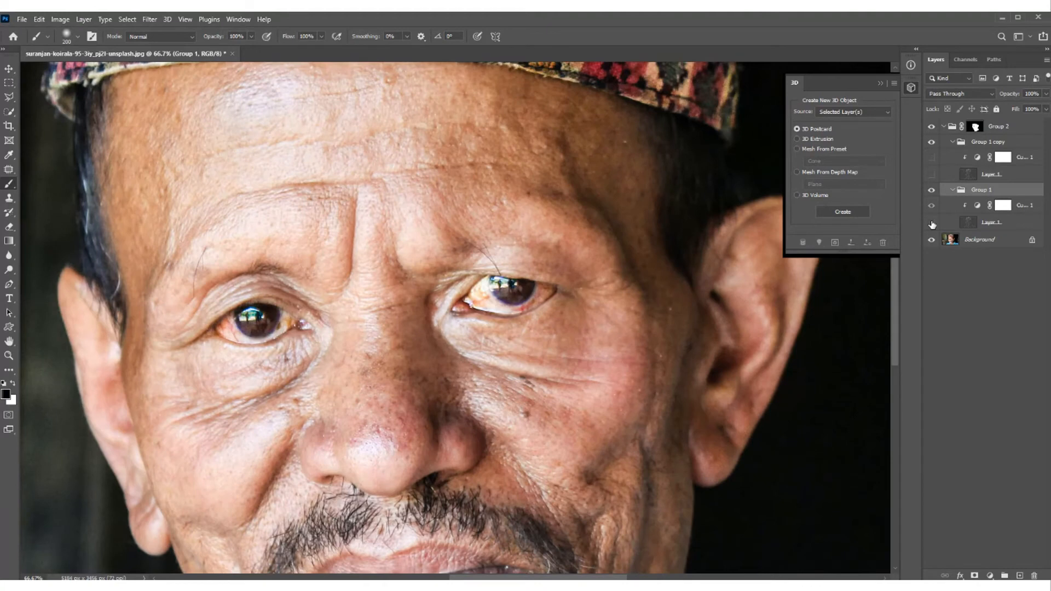
{"action": "left_click", "coordinate": [933, 223]}
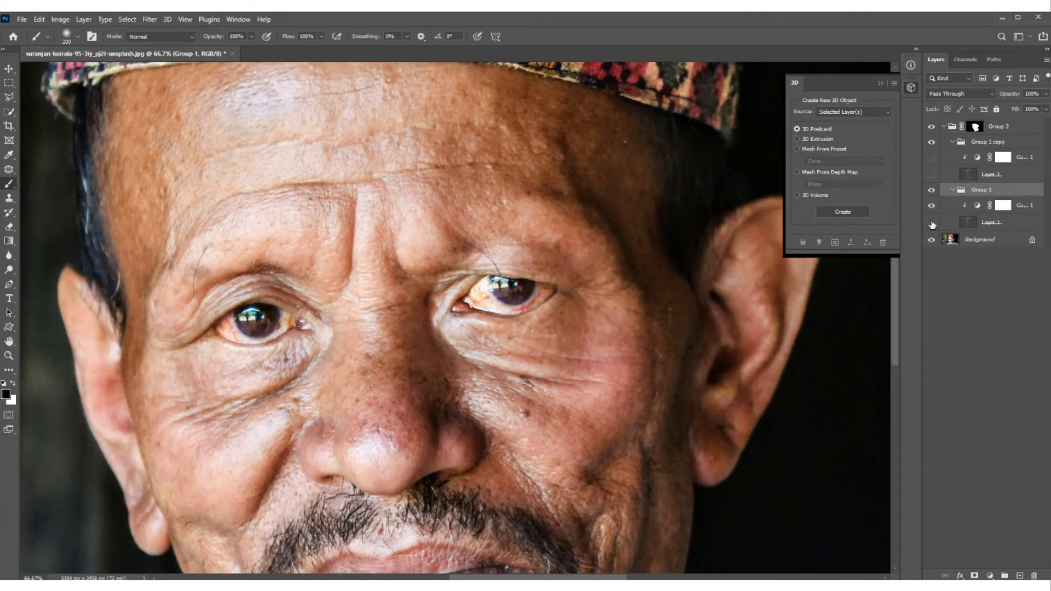
{"action": "left_click_drag", "start_coordinate": [932, 224], "coordinate": [933, 159]}
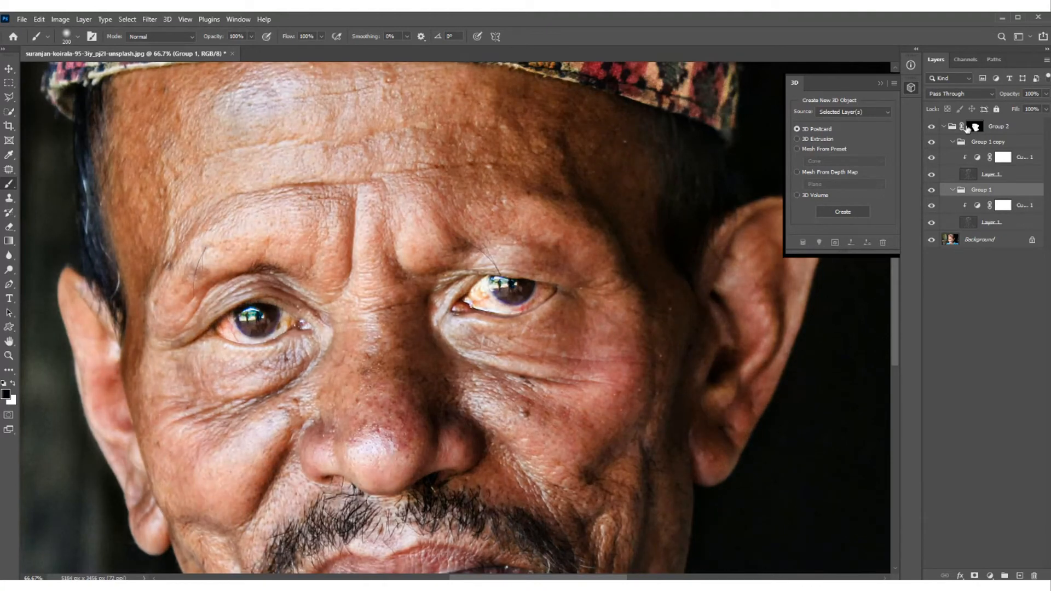
{"action": "key", "text": "ctrl+minus"}
{"action": "key", "text": "ctrl+minus"}
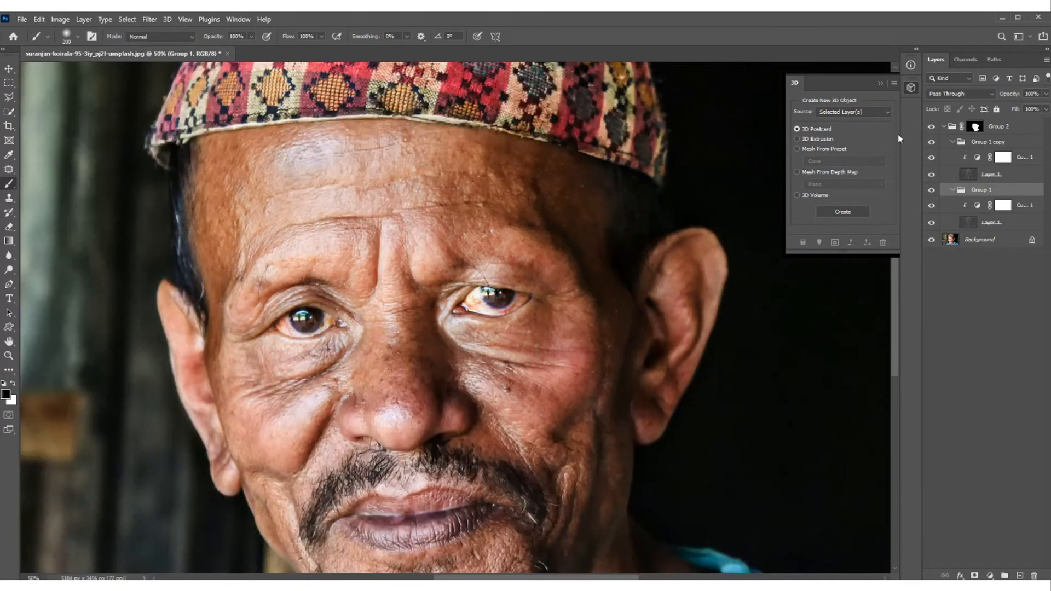
Step: Collapse Group 2 and add a Black & White adjustment layer above it, with its settings moved clear of the layer list
{"action": "left_click", "coordinate": [1025, 133]}
{"action": "left_click", "coordinate": [943, 126]}
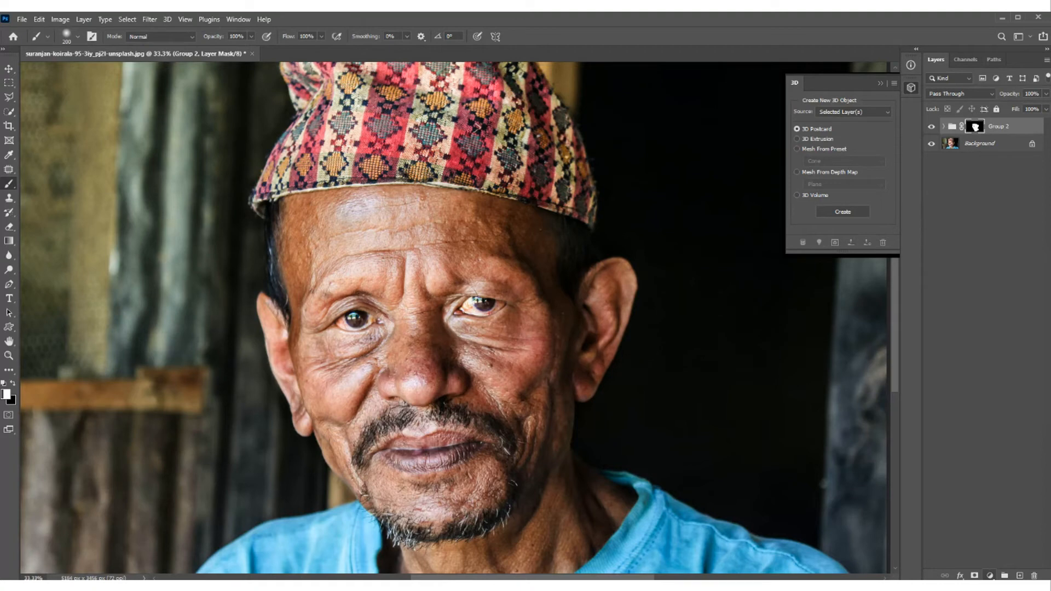
{"action": "left_click", "coordinate": [1018, 488]}
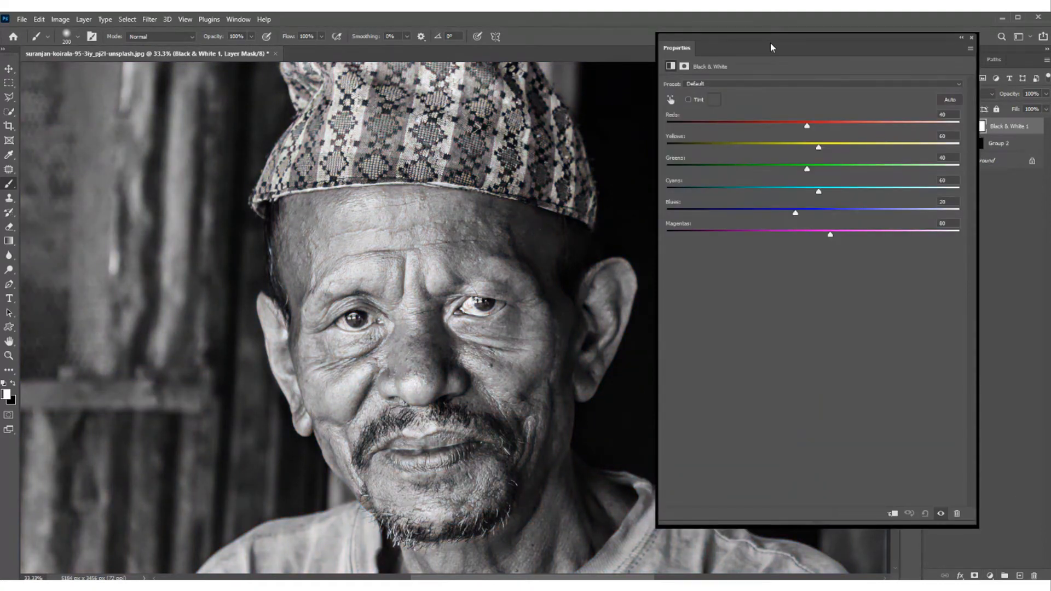
{"action": "left_click_drag", "start_coordinate": [770, 44], "coordinate": [721, 44]}
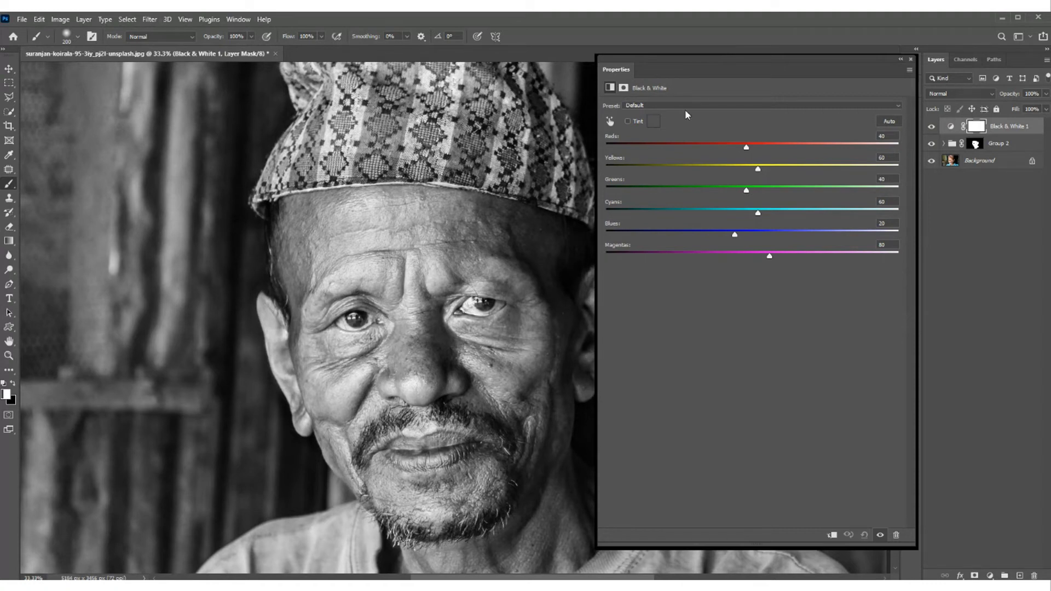
Step: Adjust the Black & White mix, lowering Reds slightly below zero and Yellows to -15, and raising Greens to 52 and Blues to 38
{"action": "left_click_drag", "start_coordinate": [745, 147], "coordinate": [727, 169]}
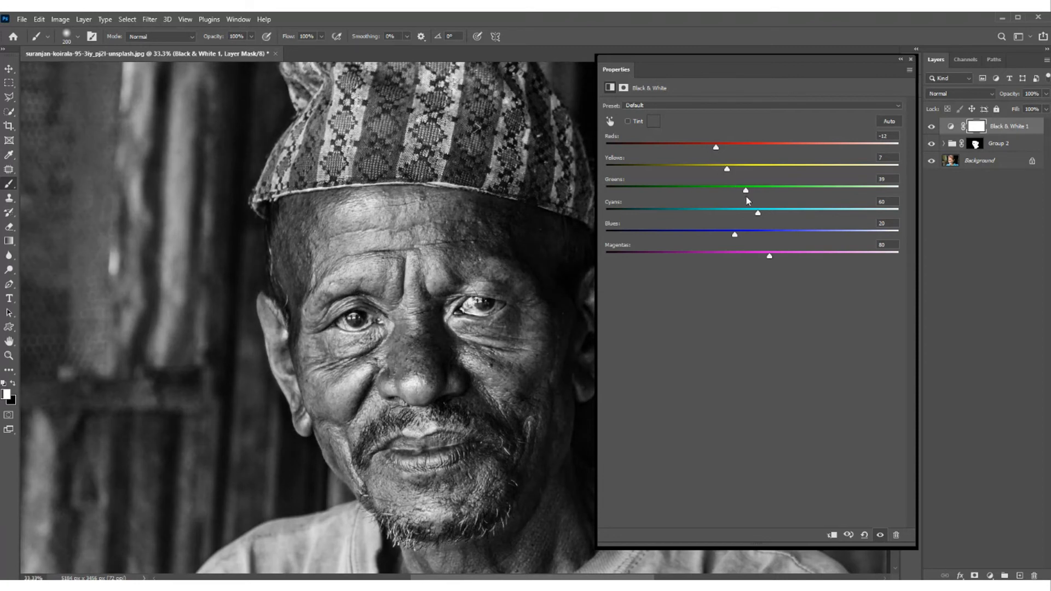
{"action": "left_click_drag", "start_coordinate": [734, 235], "coordinate": [745, 234]}
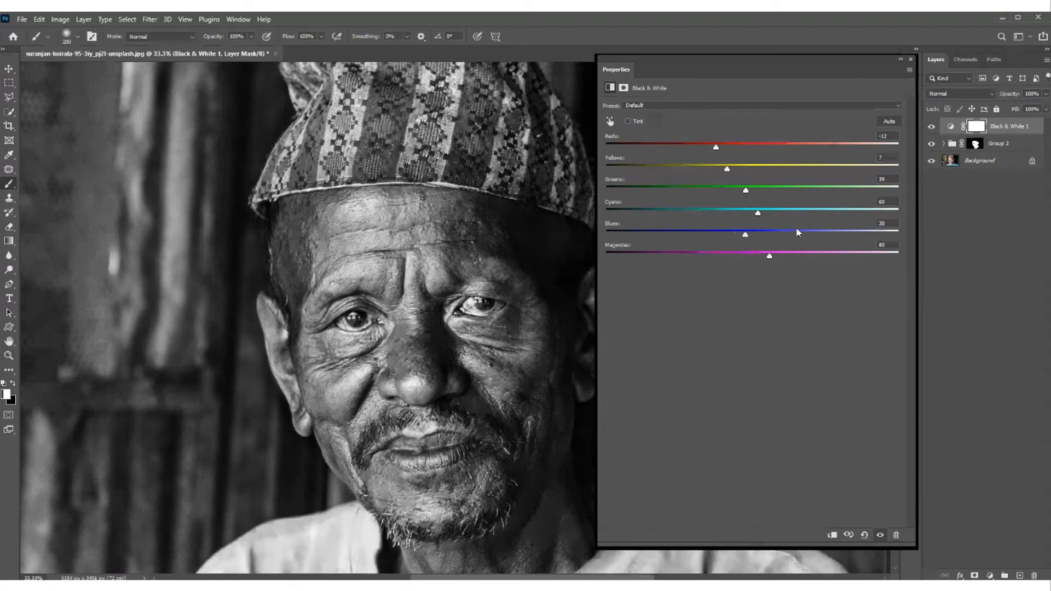
{"action": "left_click_drag", "start_coordinate": [746, 190], "coordinate": [725, 147]}
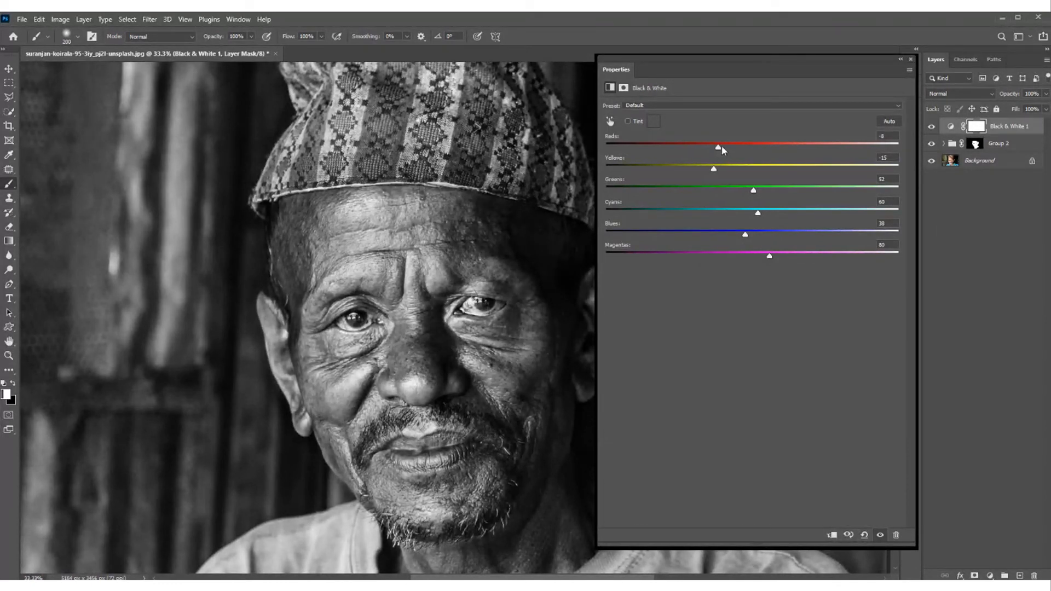
{"action": "left_click", "coordinate": [911, 59]}
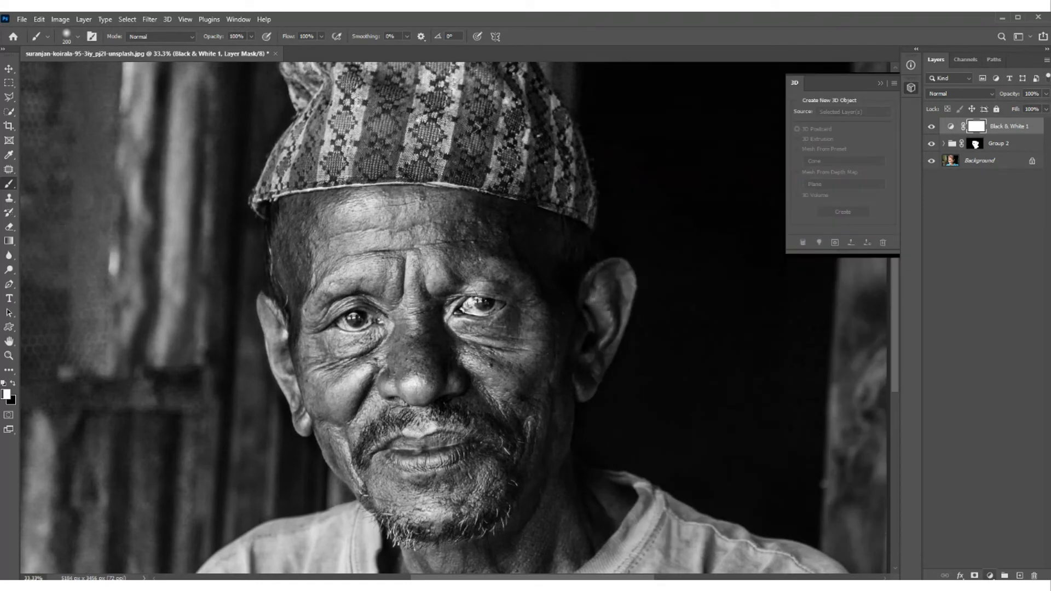
Step: Add a Curves adjustment above Black & White, anchoring shadows and midtones near the diagonal and raising highlights from input 183 to output 197
{"action": "left_click", "coordinate": [990, 576]}
{"action": "left_click", "coordinate": [1003, 444]}
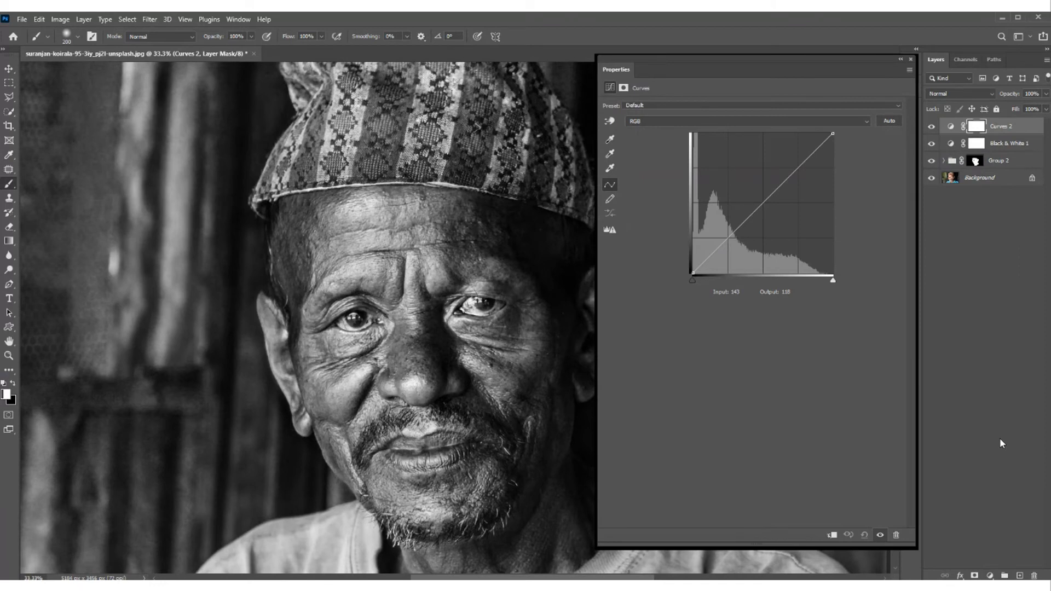
{"action": "left_click_drag", "start_coordinate": [761, 205], "coordinate": [762, 201]}
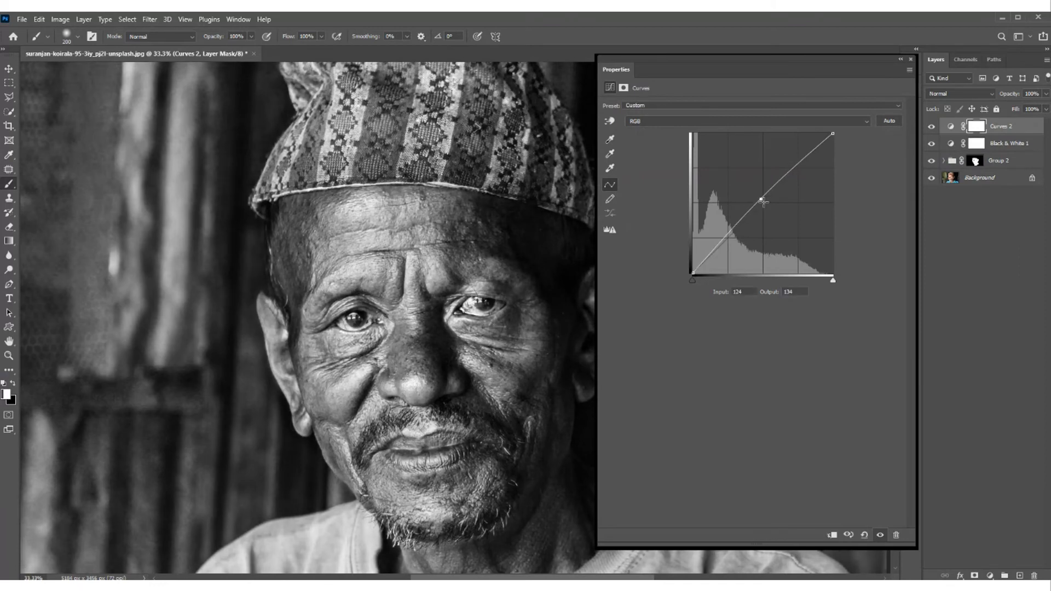
{"action": "left_click_drag", "start_coordinate": [728, 237], "coordinate": [729, 239]}
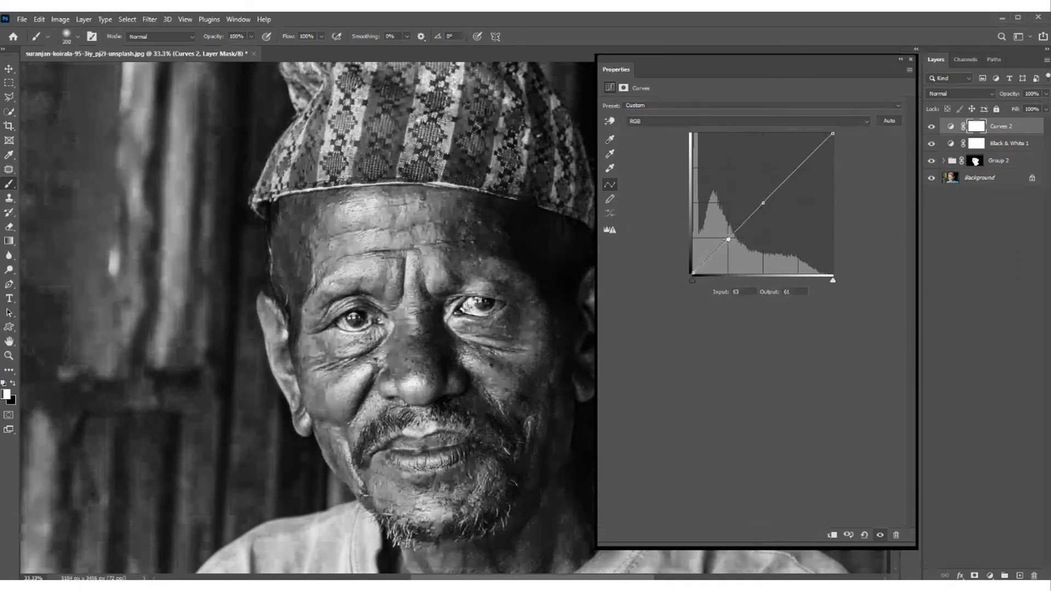
{"action": "left_click_drag", "start_coordinate": [728, 239], "coordinate": [726, 236]}
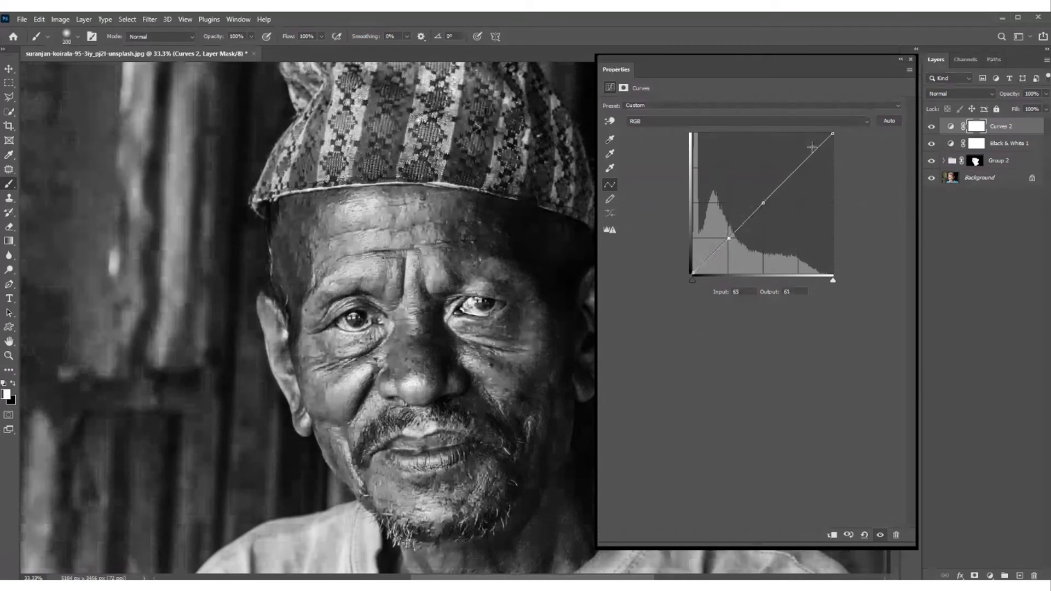
{"action": "left_click_drag", "start_coordinate": [797, 173], "coordinate": [797, 167]}
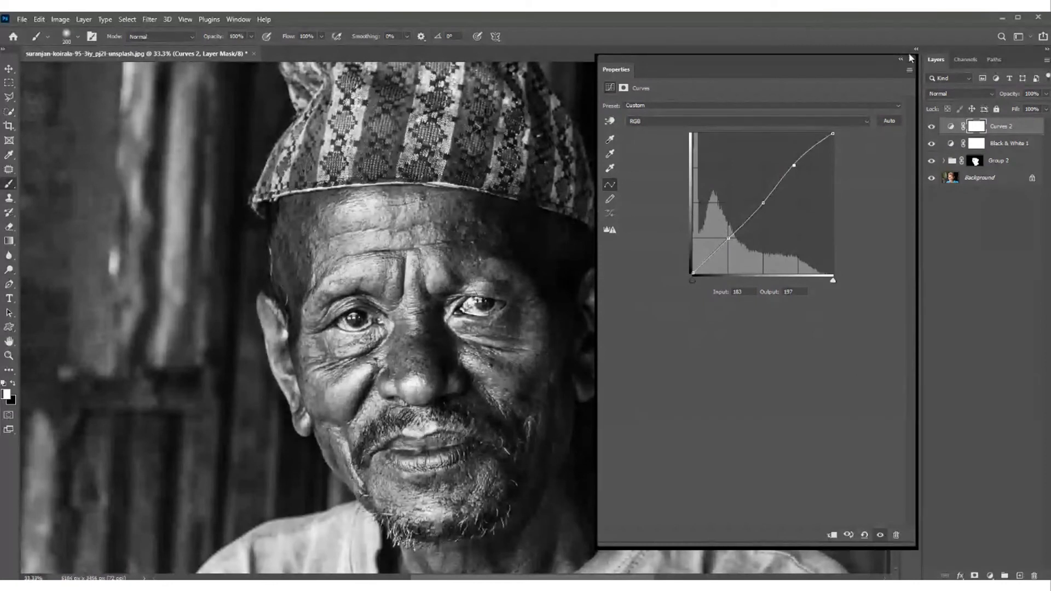
{"action": "left_click", "coordinate": [910, 85]}
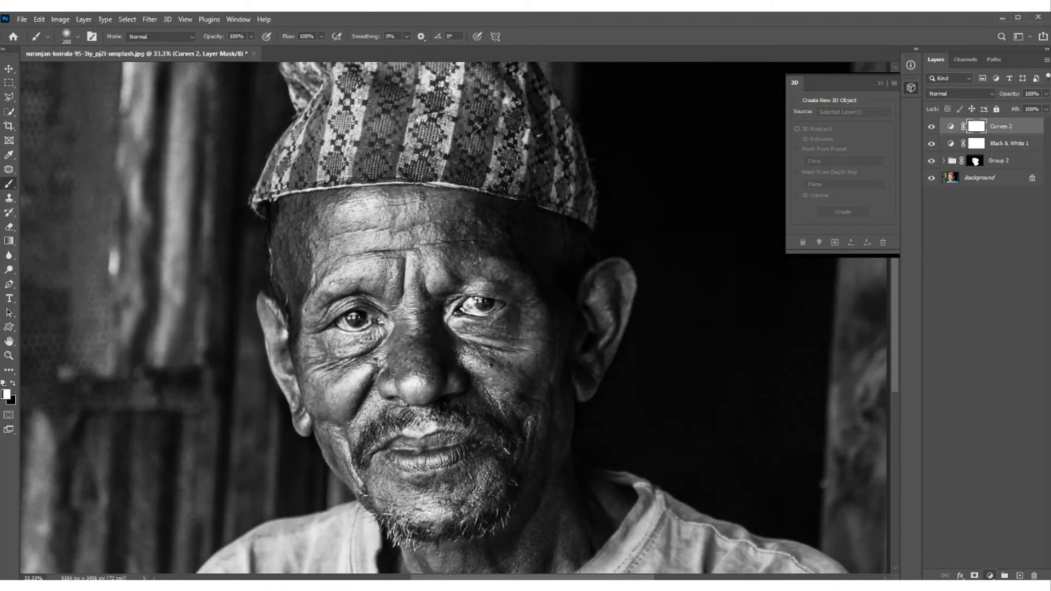
Step: Add a second Curves adjustment that brightens midtones from input 101 to output 153, and invert its mask to black
{"action": "left_click", "coordinate": [990, 575]}
{"action": "left_click", "coordinate": [1007, 436]}
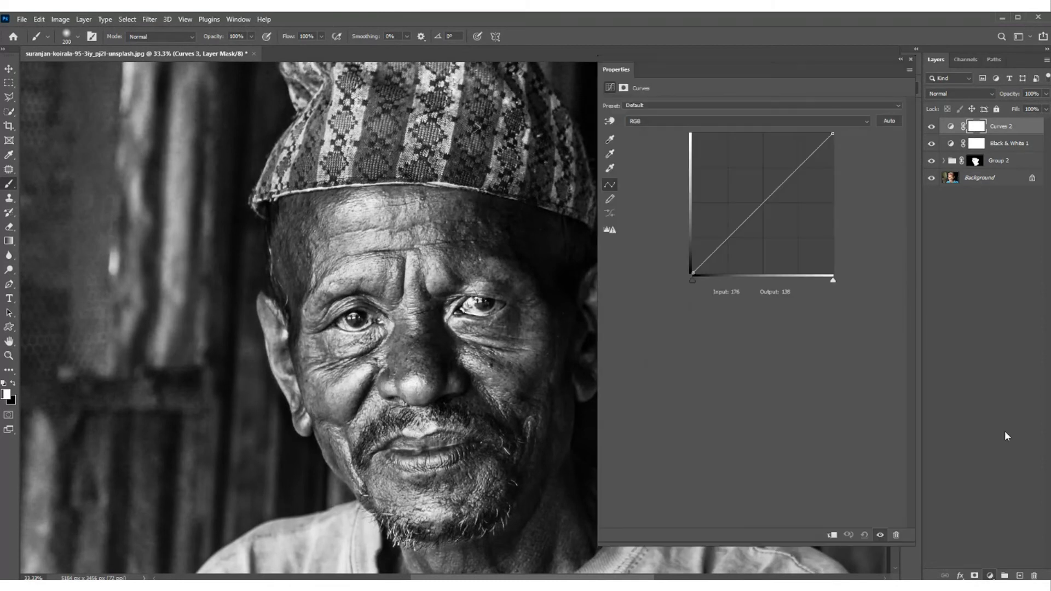
{"action": "left_click_drag", "start_coordinate": [750, 217], "coordinate": [750, 193]}
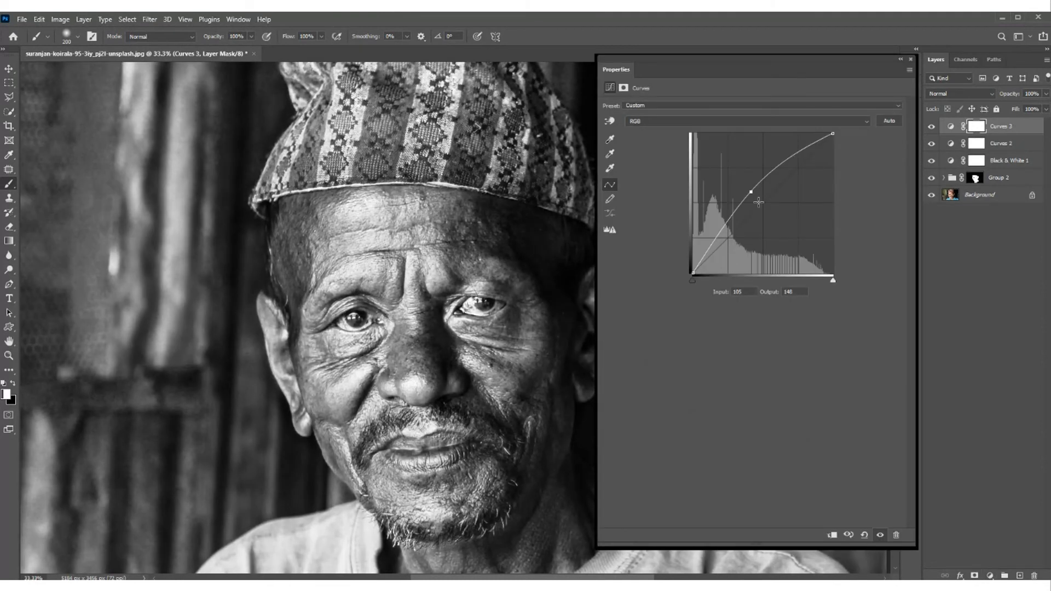
{"action": "left_click_drag", "start_coordinate": [751, 192], "coordinate": [749, 189]}
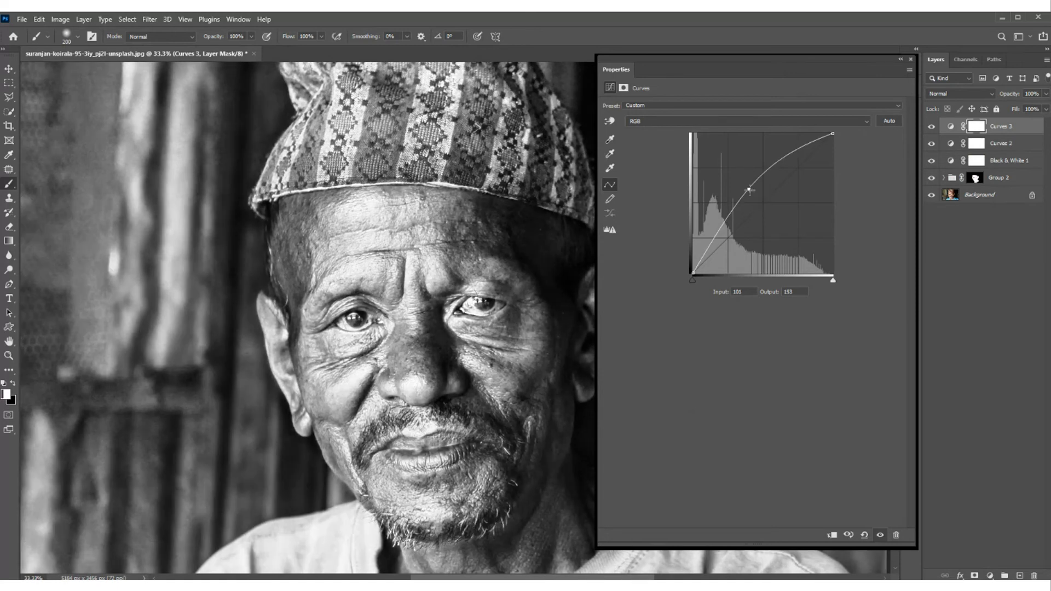
{"action": "left_click", "coordinate": [917, 47]}
{"action": "key", "text": "ctrl+i"}
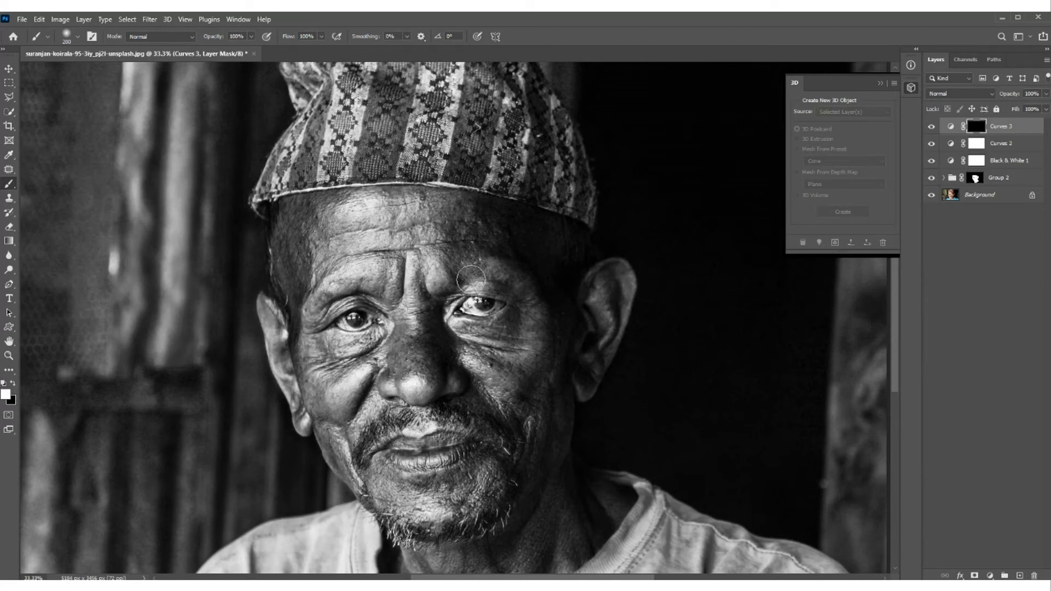
Step: Reduce the brush to 90 px for painting the eyes at 100% zoom
{"action": "scroll", "coordinate": [471, 279], "scroll_direction": "up", "scroll_amount": 1}
{"action": "key", "text": "ctrl+plus"}
{"action": "key", "text": "ctrl+plus"}
{"action": "key", "text": "bracketleft"}
{"action": "key", "text": "bracketleft"}
{"action": "key", "text": "bracketleft"}
{"action": "key", "text": "bracketleft"}
{"action": "key", "text": "bracketleft"}
{"action": "left_click", "coordinate": [542, 274]}
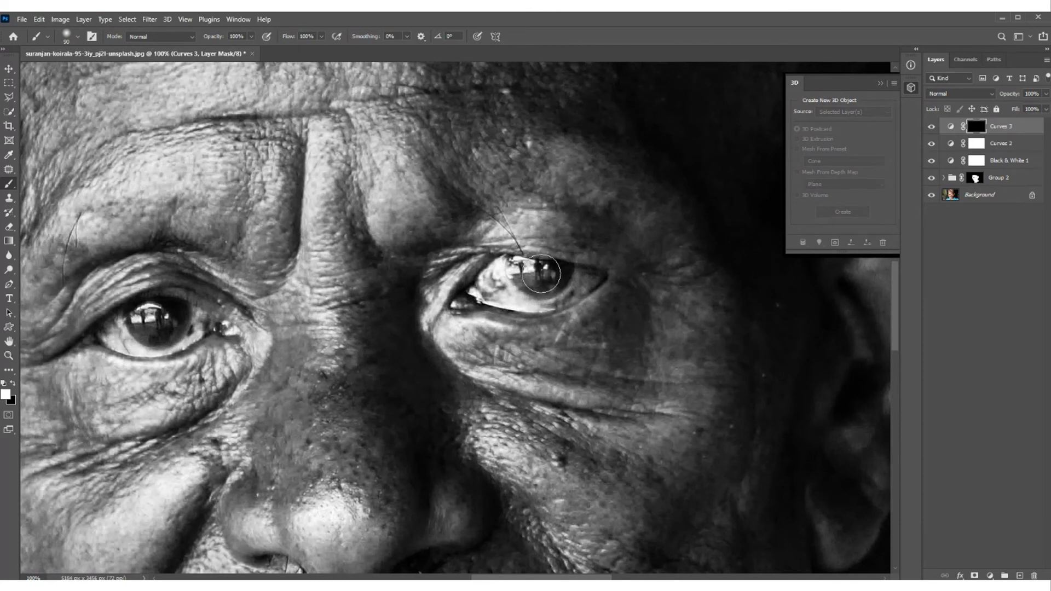
{"action": "left_click_drag", "start_coordinate": [542, 273], "coordinate": [524, 270]}
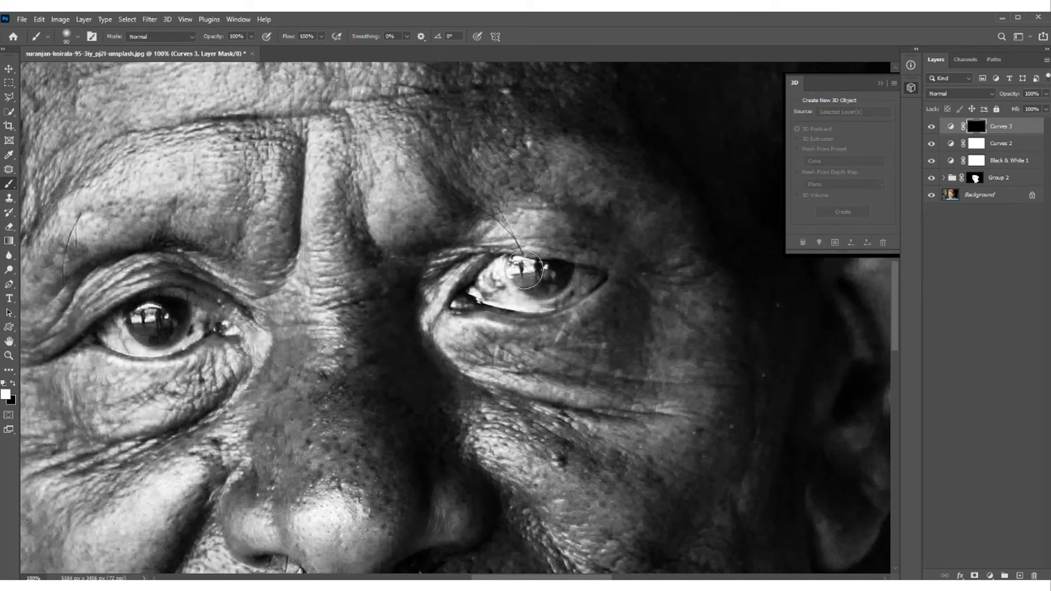
{"action": "key", "text": "x"}
{"action": "key", "text": "ctrl+z"}
{"action": "key", "text": "ctrl+z"}
{"action": "key", "text": "ctrl+z"}
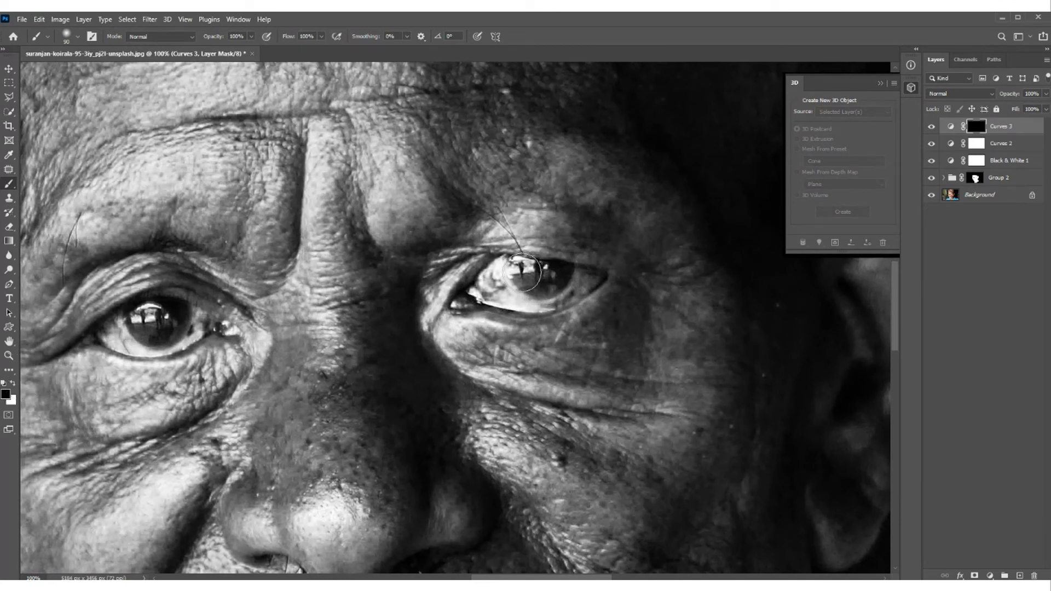
Step: Lower the brush flow to 39% and paint the Curves 3 mask white over the brighter eye with a 70 px brush
{"action": "left_click", "coordinate": [321, 37]}
{"action": "left_click_drag", "start_coordinate": [322, 49], "coordinate": [291, 49]}
{"action": "left_click", "coordinate": [290, 50]}
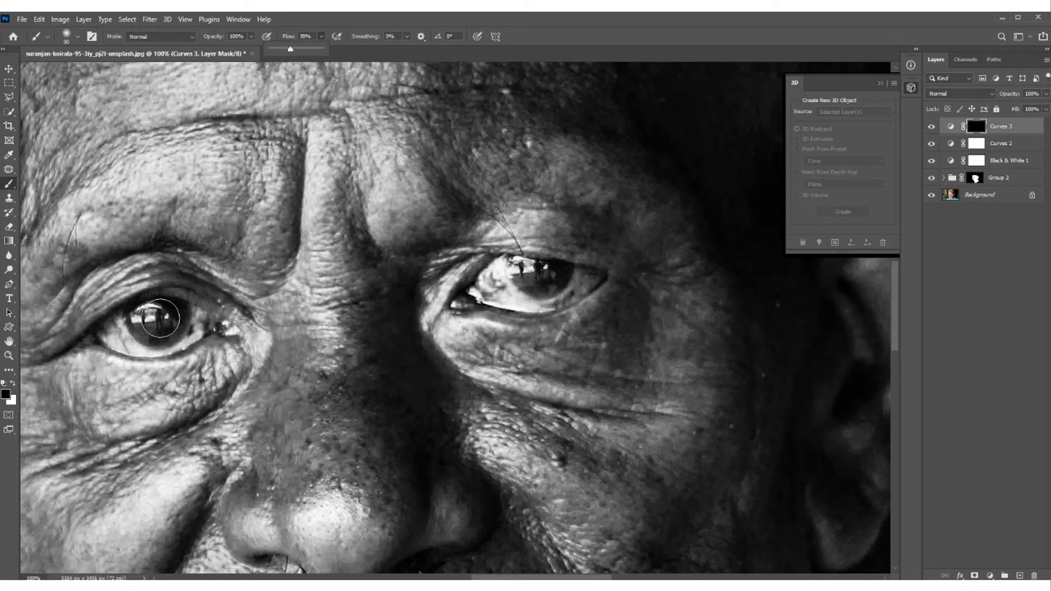
{"action": "left_click", "coordinate": [10, 383]}
{"action": "left_click", "coordinate": [11, 384]}
{"action": "key", "text": "bracketleft"}
{"action": "key", "text": "bracketleft"}
{"action": "left_click_drag", "start_coordinate": [522, 264], "coordinate": [552, 262]}
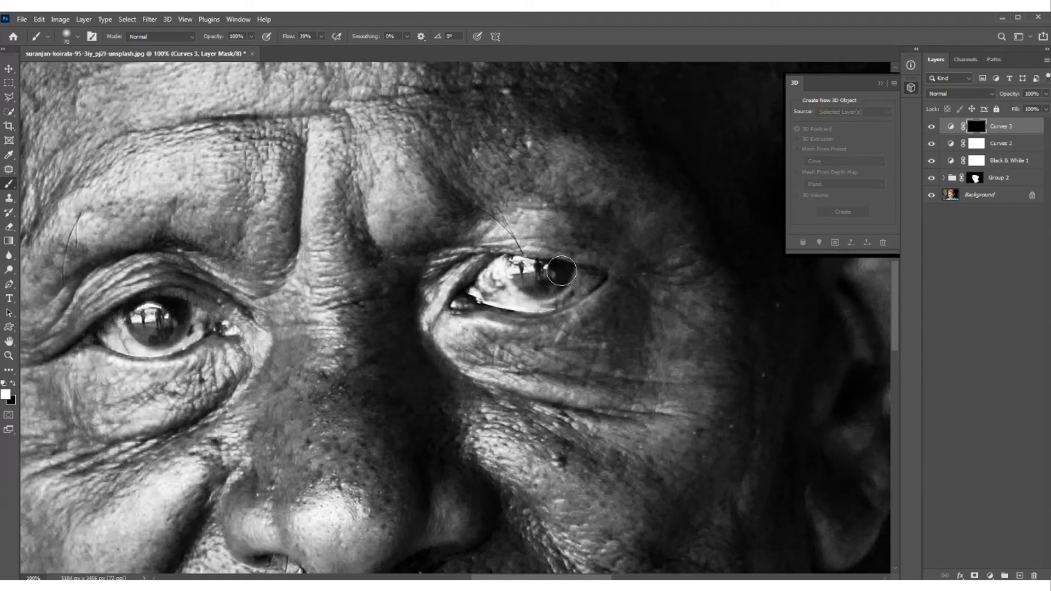
Step: Reduce the brush to 45 px and paint the Curves 3 mask white over both eyes to brighten them
{"action": "key", "text": "ctrl+minus"}
{"action": "key", "text": "bracketleft"}
{"action": "key", "text": "bracketleft"}
{"action": "key", "text": "bracketleft"}
{"action": "left_click_drag", "start_coordinate": [554, 287], "coordinate": [479, 308]}
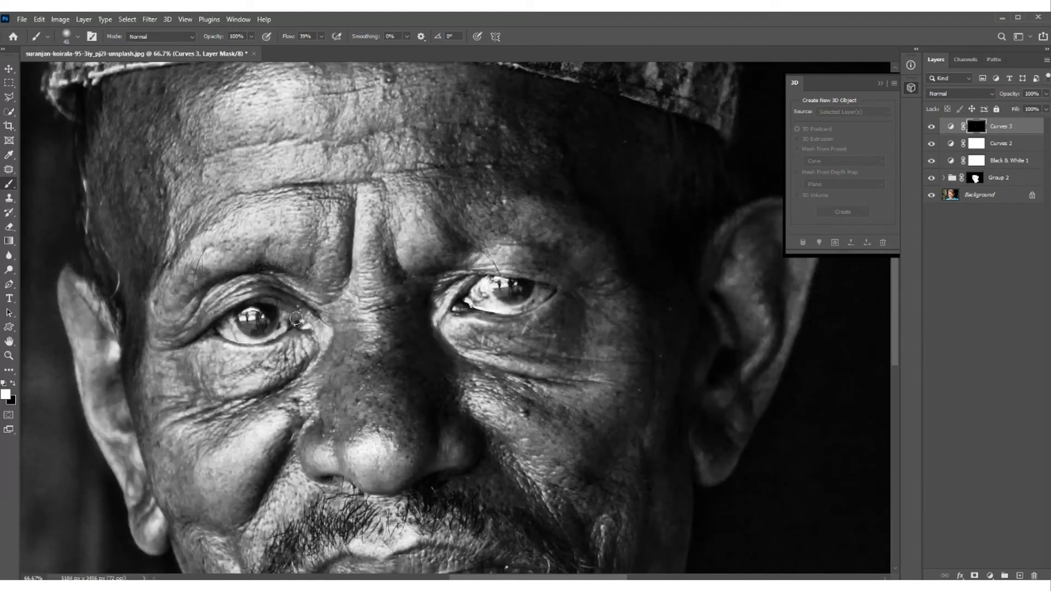
{"action": "mouse_move", "coordinate": [296, 318]}
{"action": "left_mouse_down"}
{"action": "mouse_move", "coordinate": [219, 331]}
{"action": "mouse_move", "coordinate": [257, 306]}
{"action": "left_mouse_up"}
{"action": "mouse_move", "coordinate": [486, 286]}
{"action": "left_mouse_down"}
{"action": "mouse_move", "coordinate": [472, 299]}
{"action": "mouse_move", "coordinate": [543, 286]}
{"action": "left_mouse_up"}
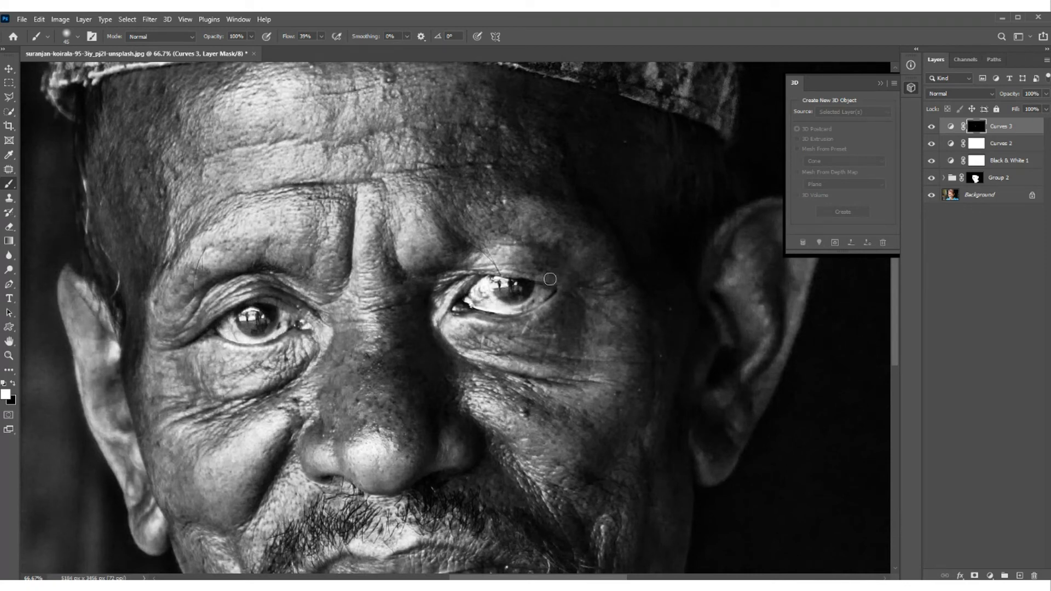
Step: Group Curves 3, Curves 2, Black & White 1 and Group 2 together above the Background
{"action": "key", "text": "ctrl+minus"}
{"action": "key", "text": "ctrl+minus"}
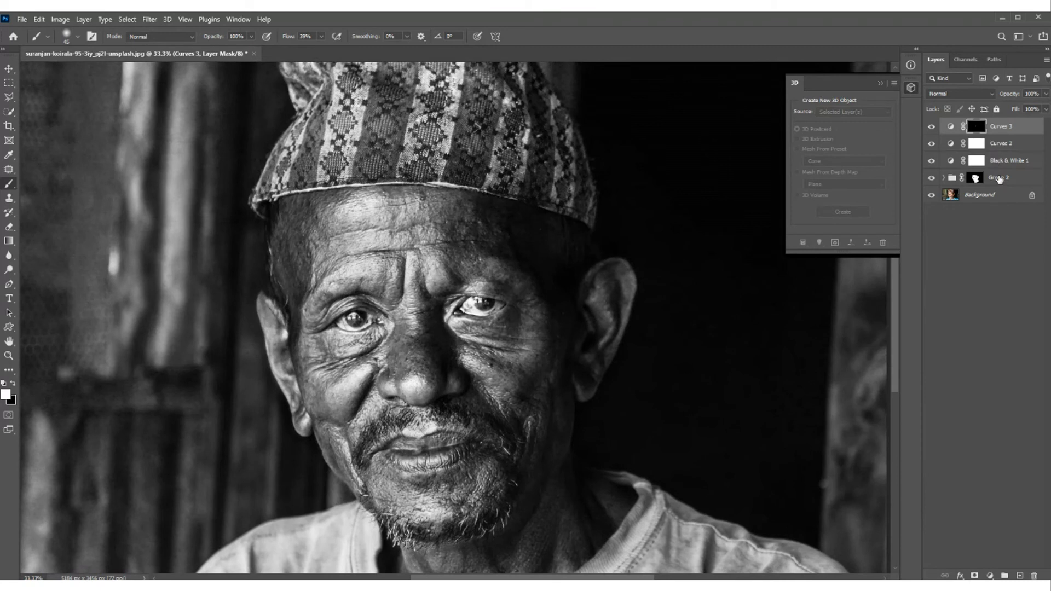
{"action": "left_click", "coordinate": [998, 178], "text": "shift"}
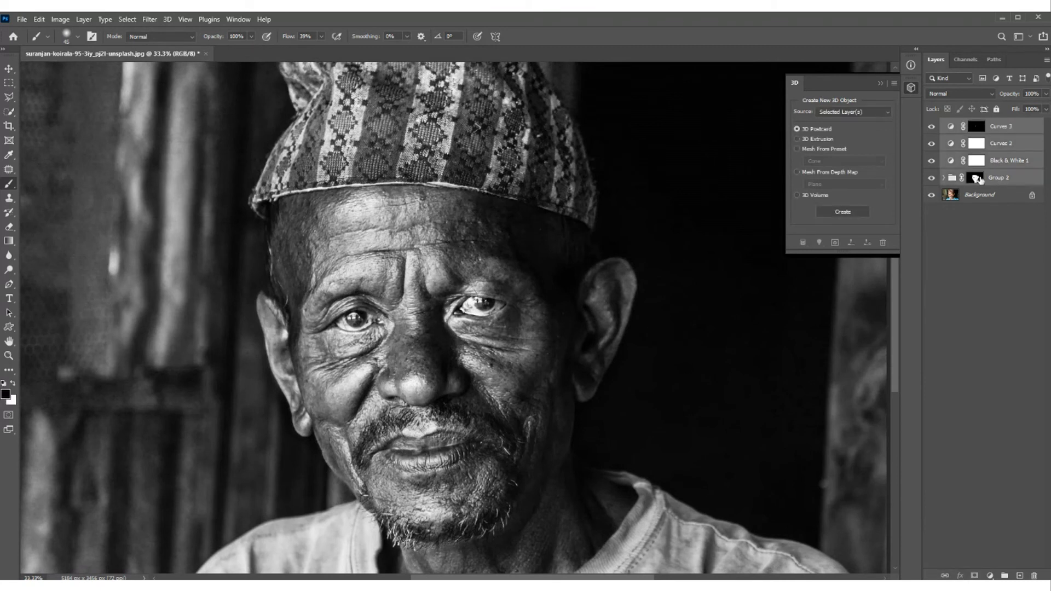
{"action": "key", "text": "ctrl+g"}
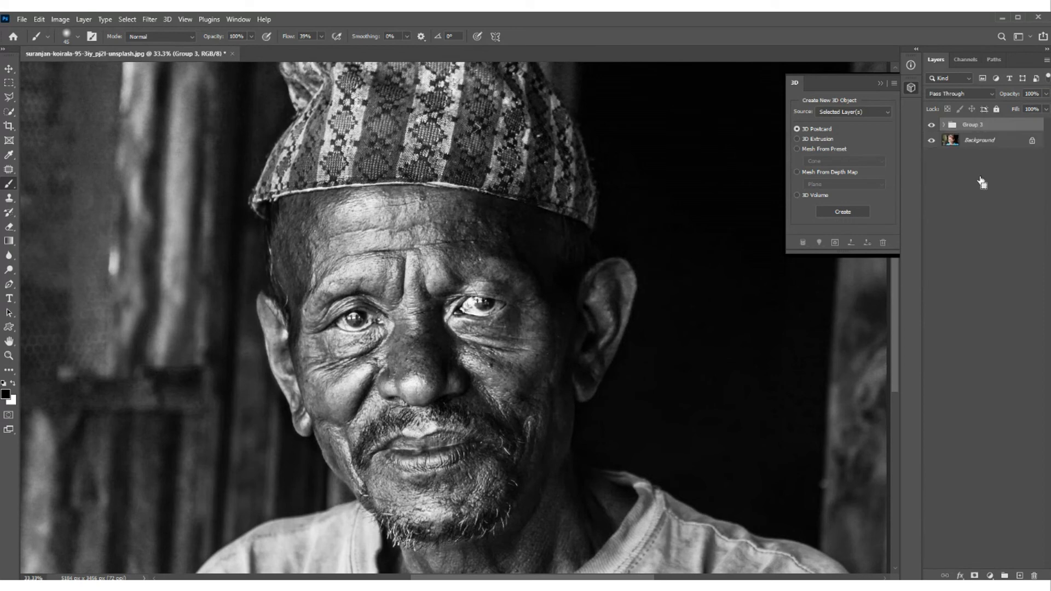
Step: Compare the portrait with Group 3 hidden and shown at several zoom levels
{"action": "key", "text": "ctrl+minus"}
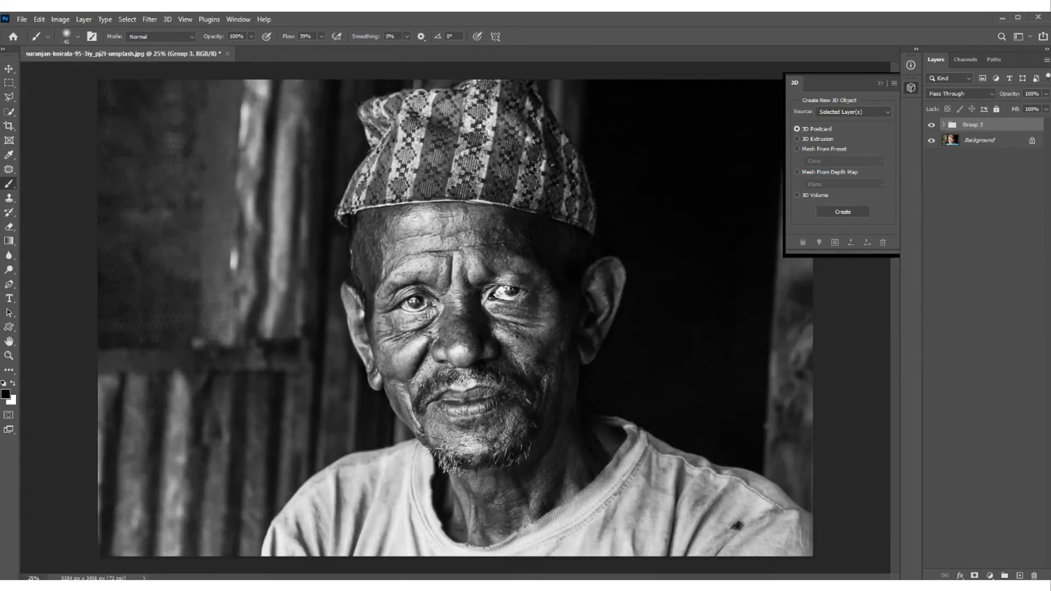
{"action": "key", "text": "ctrl+plus"}
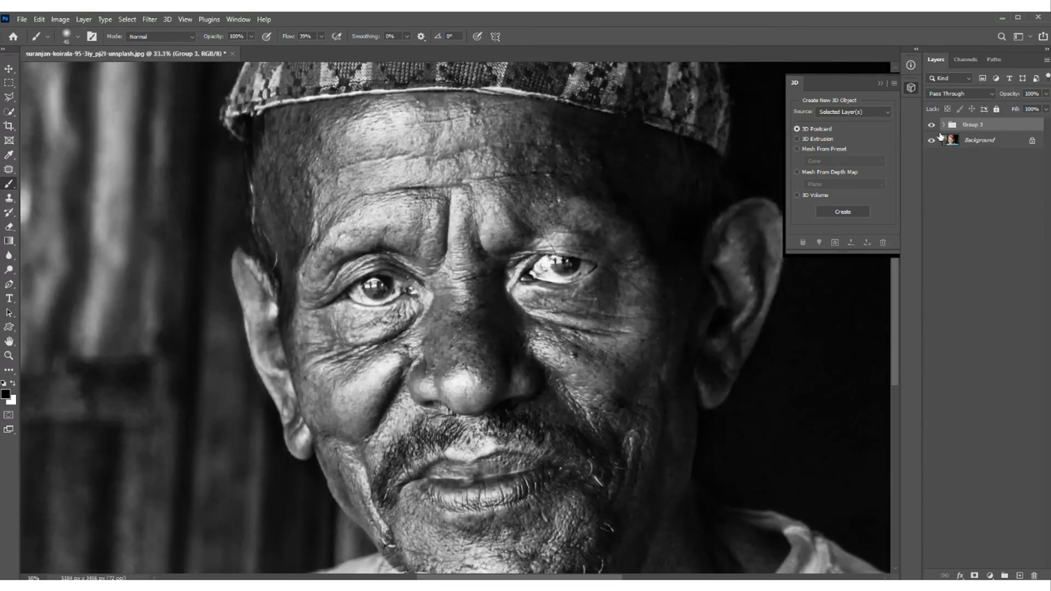
{"action": "left_click", "coordinate": [932, 126]}
{"action": "left_click", "coordinate": [933, 126]}
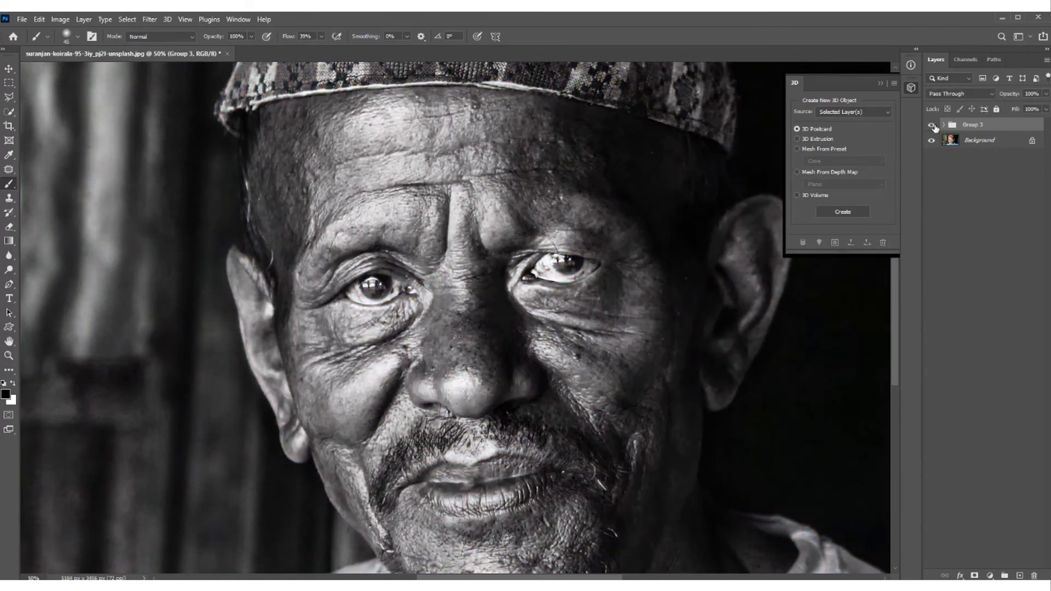
{"action": "left_click", "coordinate": [932, 126]}
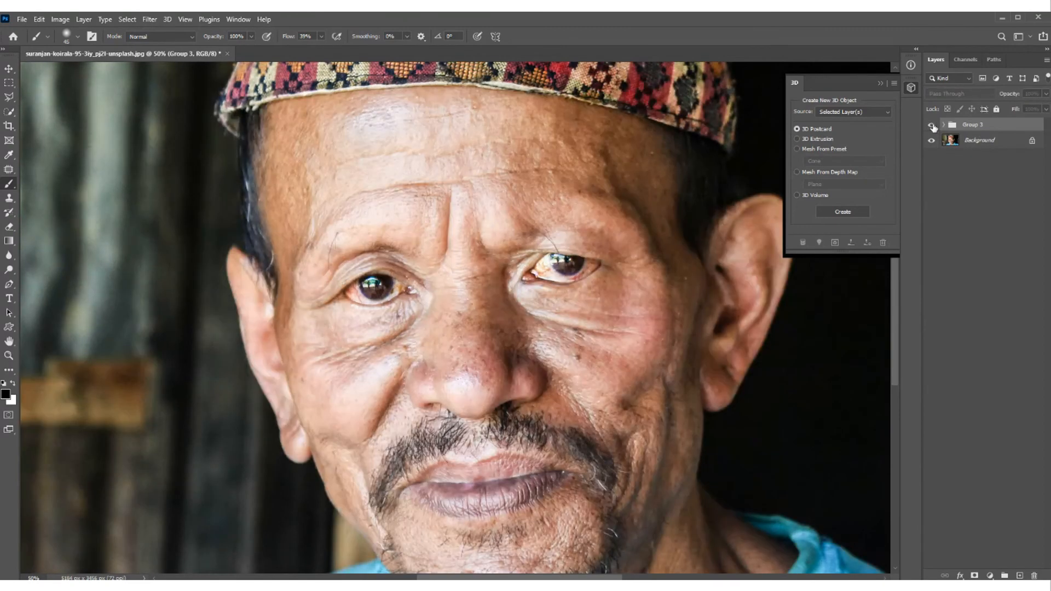
{"action": "left_click", "coordinate": [932, 126]}
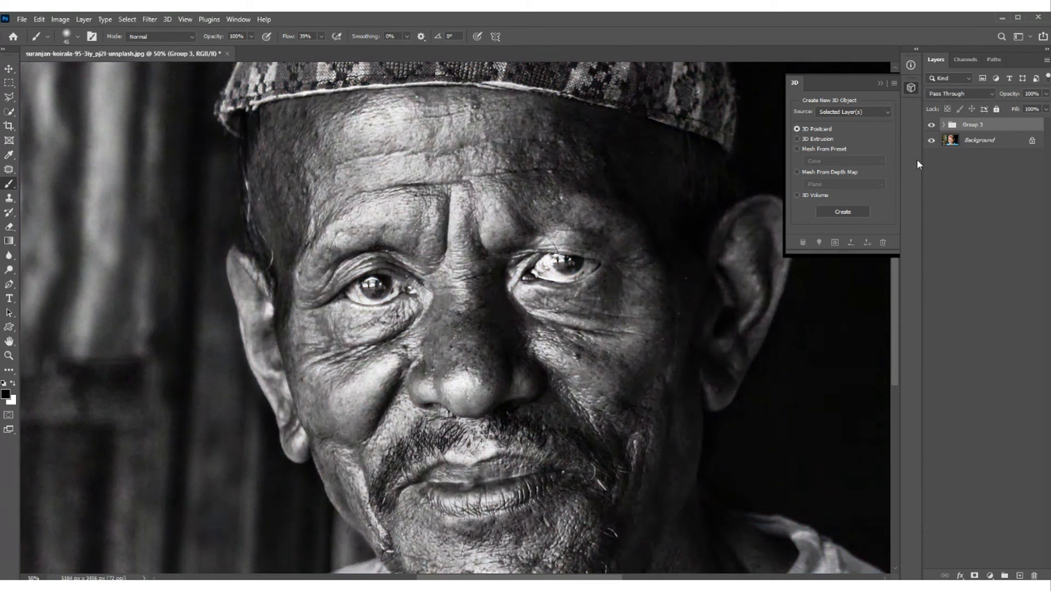
{"action": "left_click", "coordinate": [931, 126]}
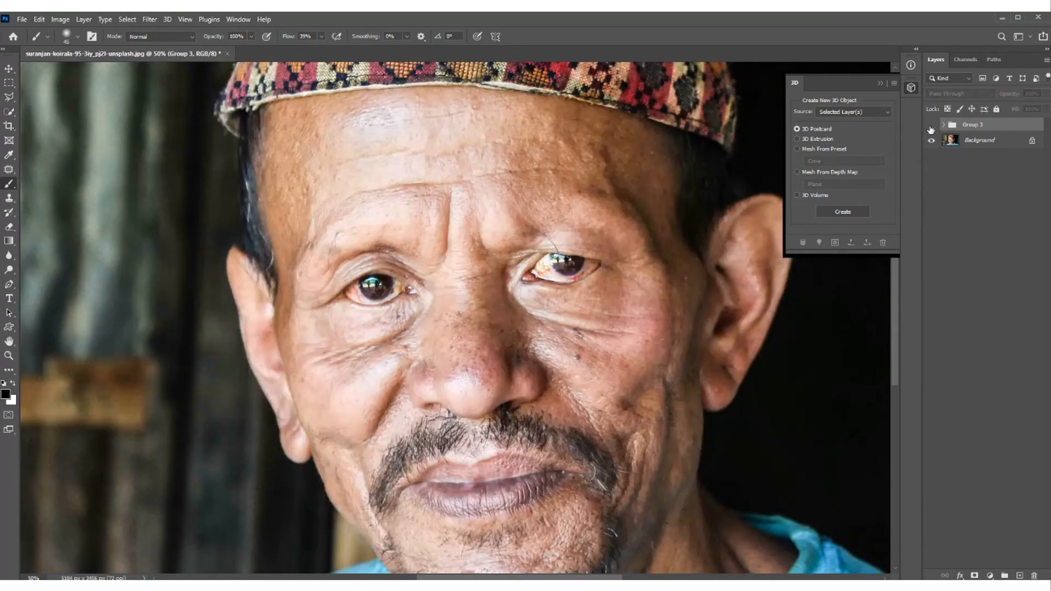
{"action": "left_click", "coordinate": [932, 127]}
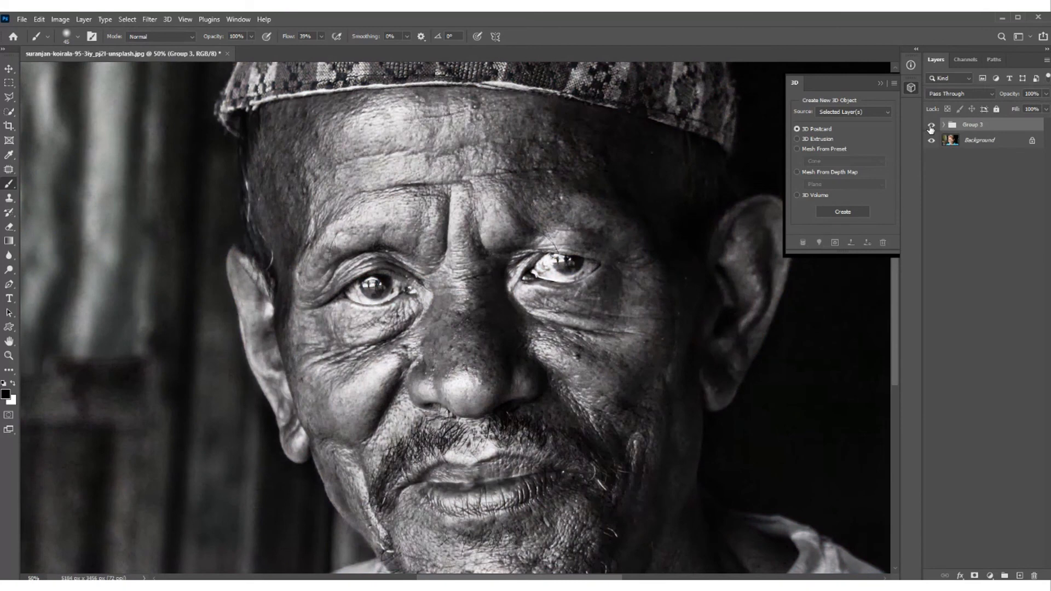
{"action": "key", "text": "ctrl+minus"}
{"action": "left_click", "coordinate": [931, 127]}
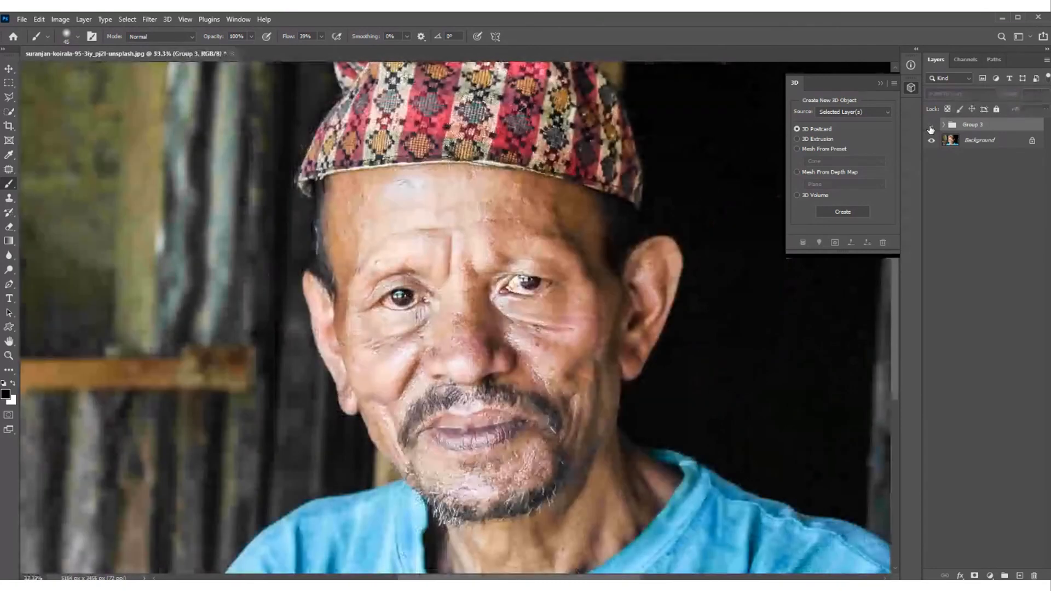
Step: Make Group 3 visible again and flatten all layers into the Background
{"action": "left_click", "coordinate": [932, 127]}
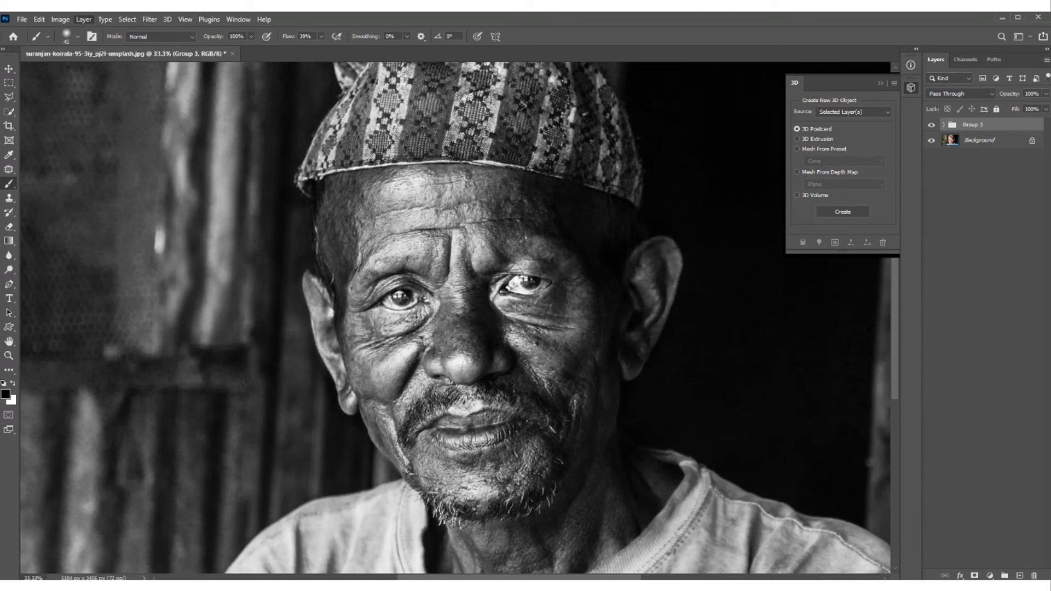
{"action": "left_click", "coordinate": [107, 442]}
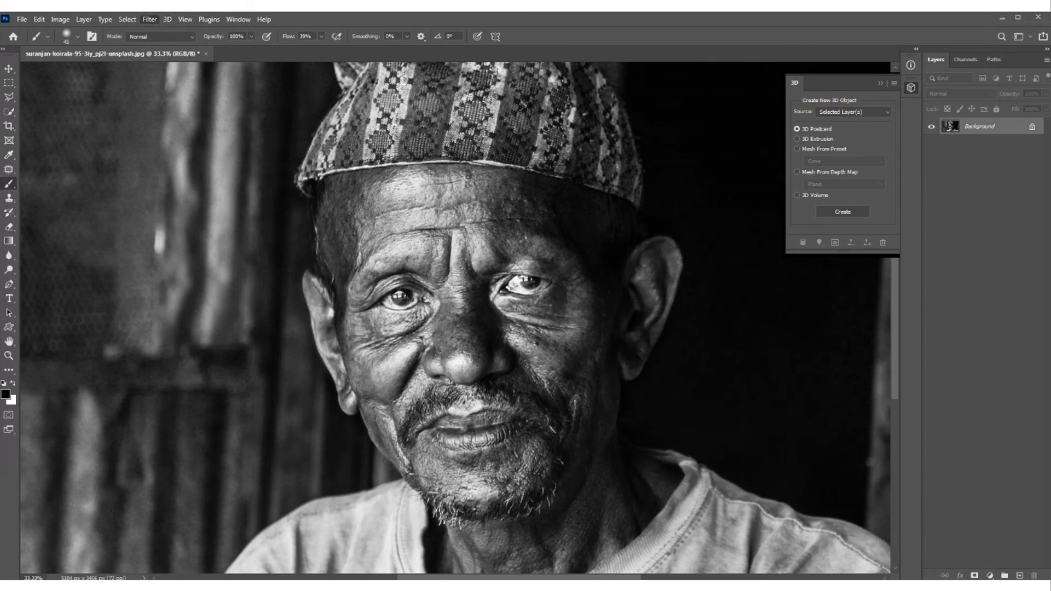
Step: Apply the Add Noise filter to the flattened portrait with an amount of 8.21% and uniform distribution
{"action": "mouse_move", "coordinate": [214, 191]}
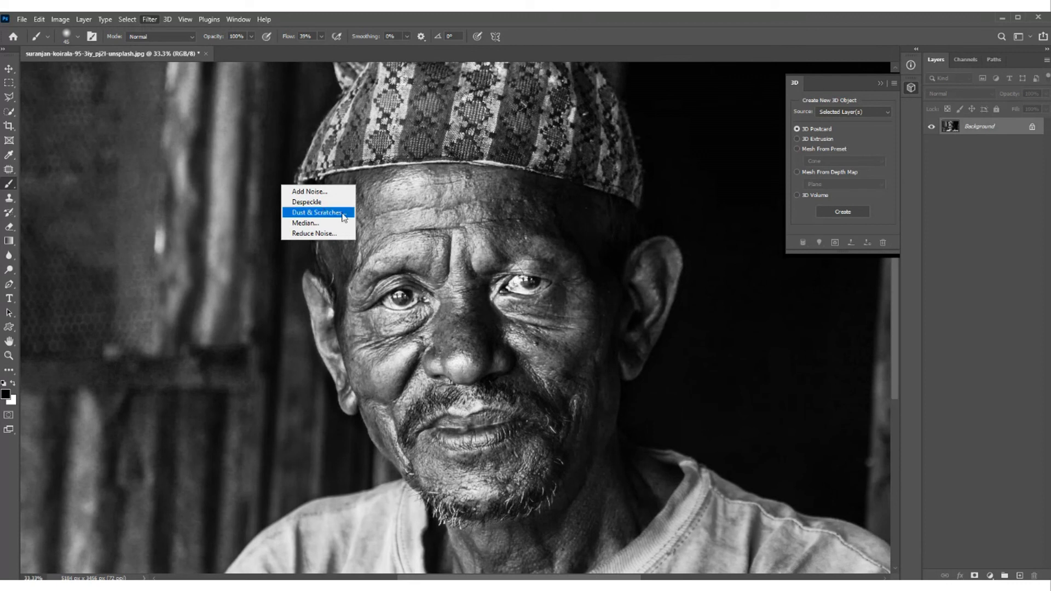
{"action": "key", "text": "Up"}
{"action": "left_click", "coordinate": [336, 191]}
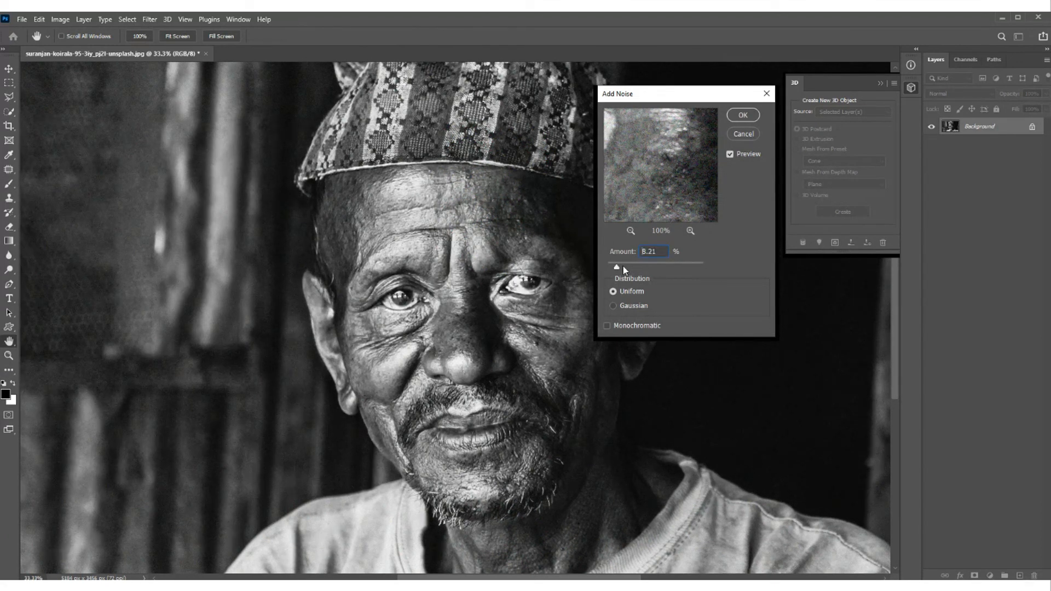
{"action": "left_click", "coordinate": [743, 115]}
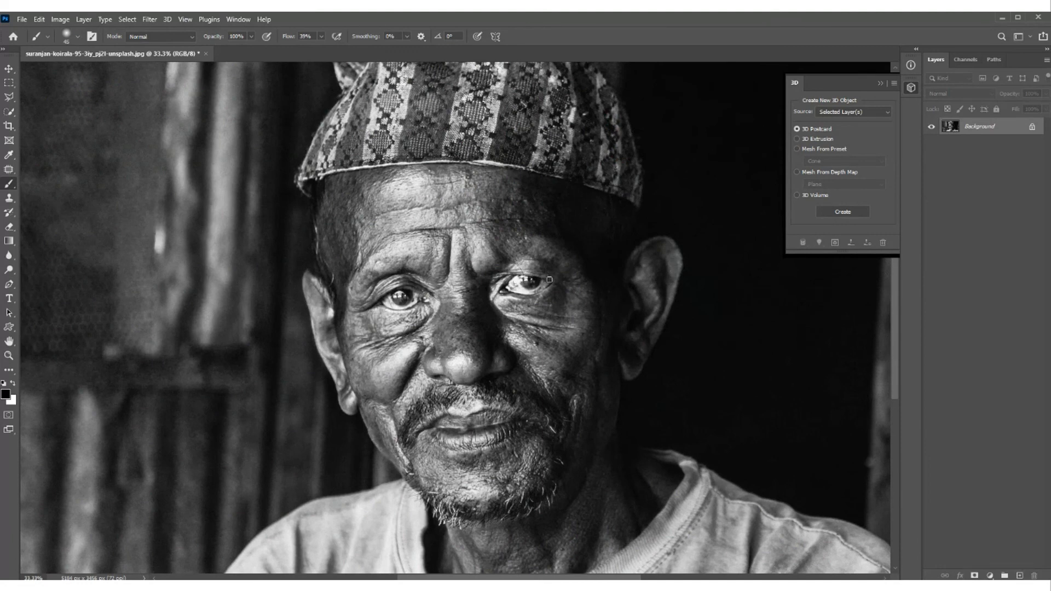
{"action": "key", "text": "ctrl+minus"}
{"action": "key", "text": "ctrl+minus"}
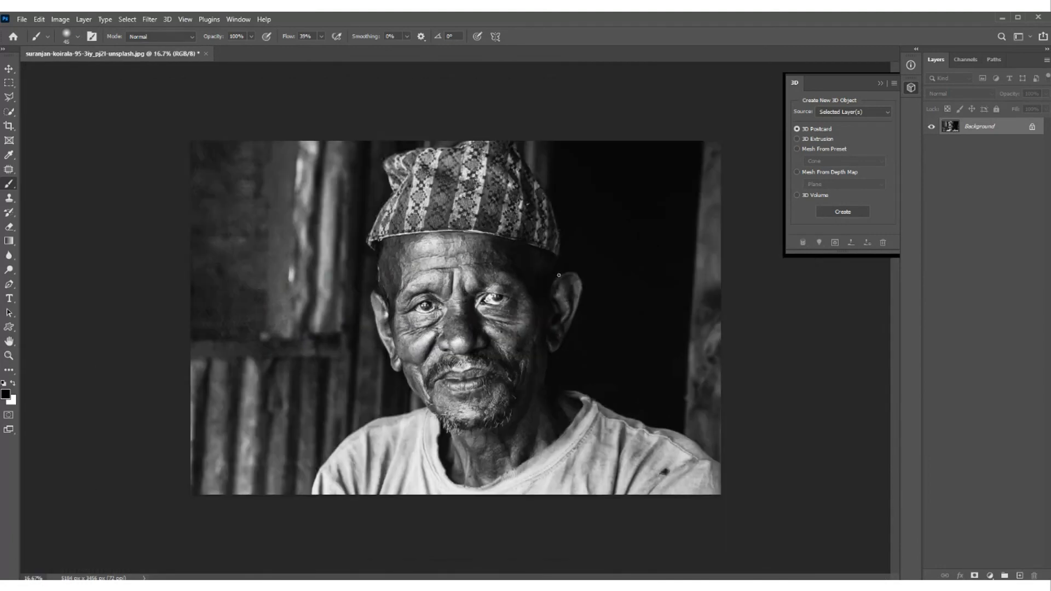
{"action": "key", "text": "ctrl+plus"}
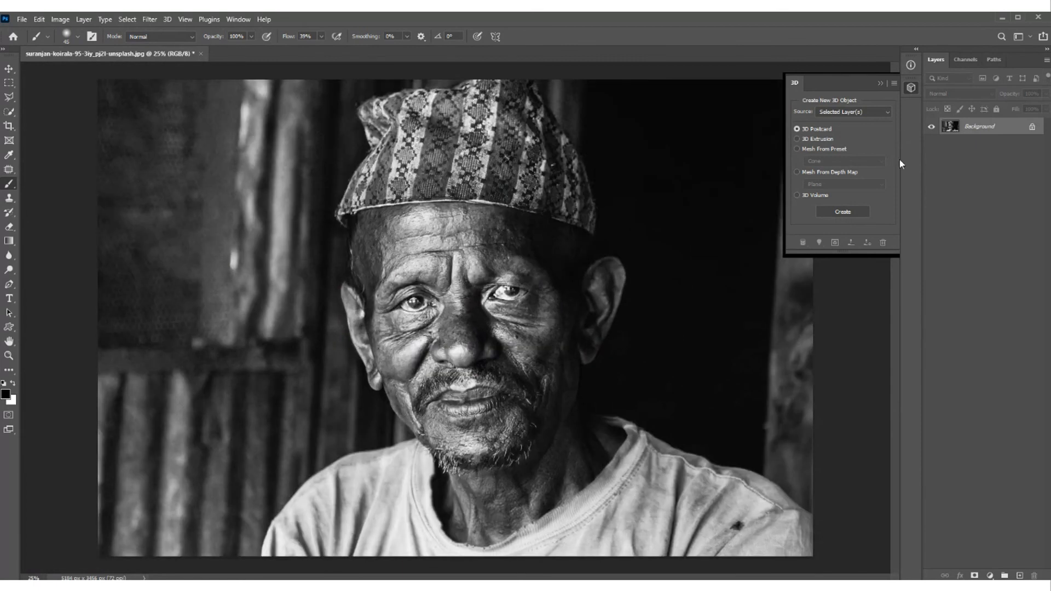